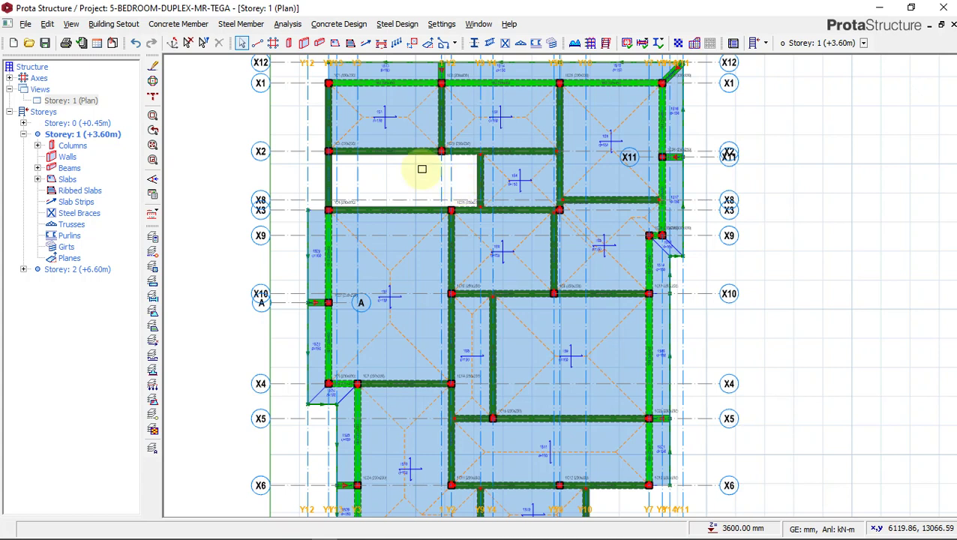
- Recolour the Storey 1 plan by the Design Status criterion and inspect the beams along axis X1
left_click(154, 197)
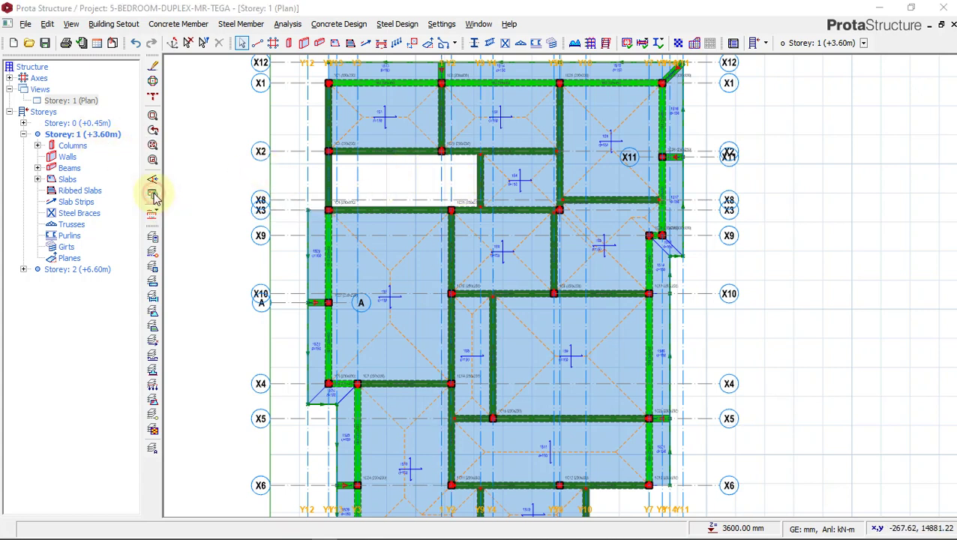
scroll(471, 333, "down", 2)
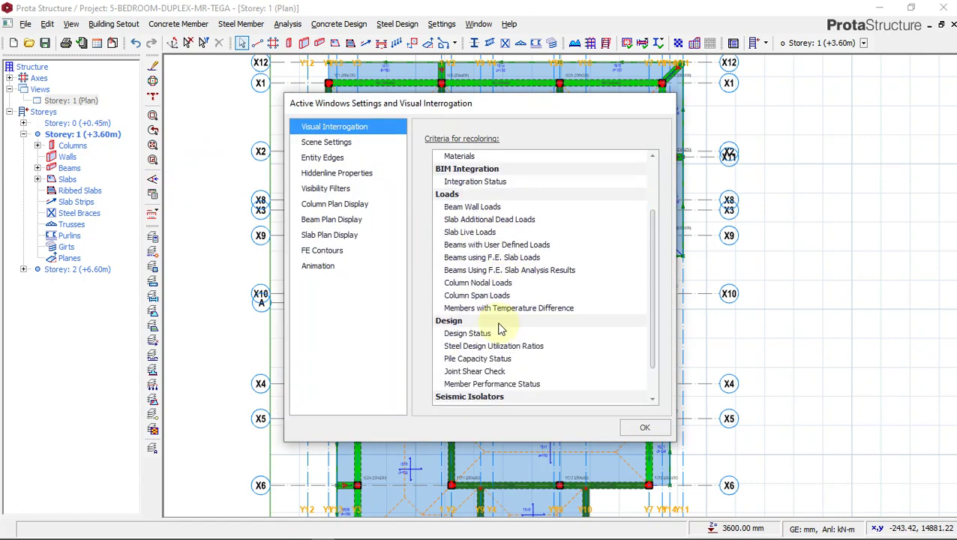
left_click(471, 333)
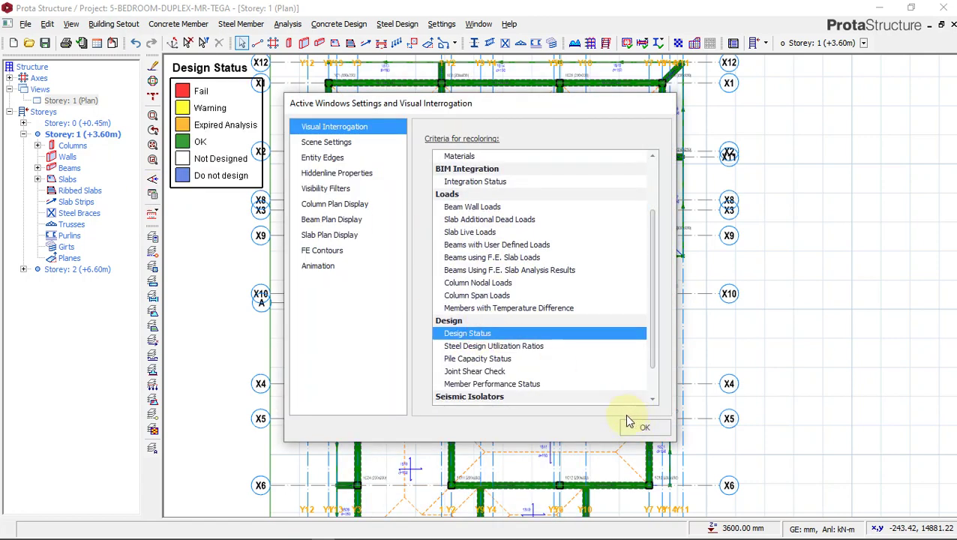
left_click(644, 426)
scroll(549, 182, "up", 1)
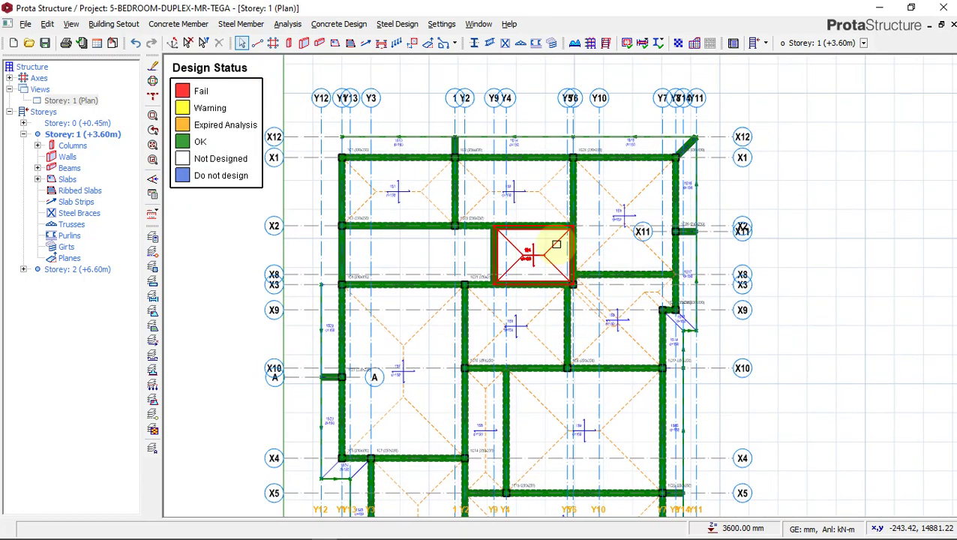
scroll(517, 150, "up", 1)
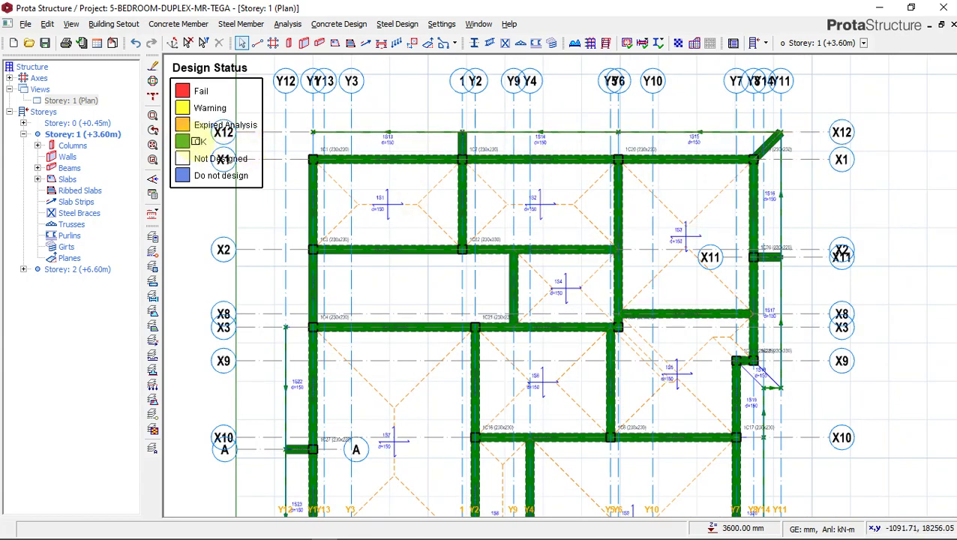
scroll(444, 168, "down", 1)
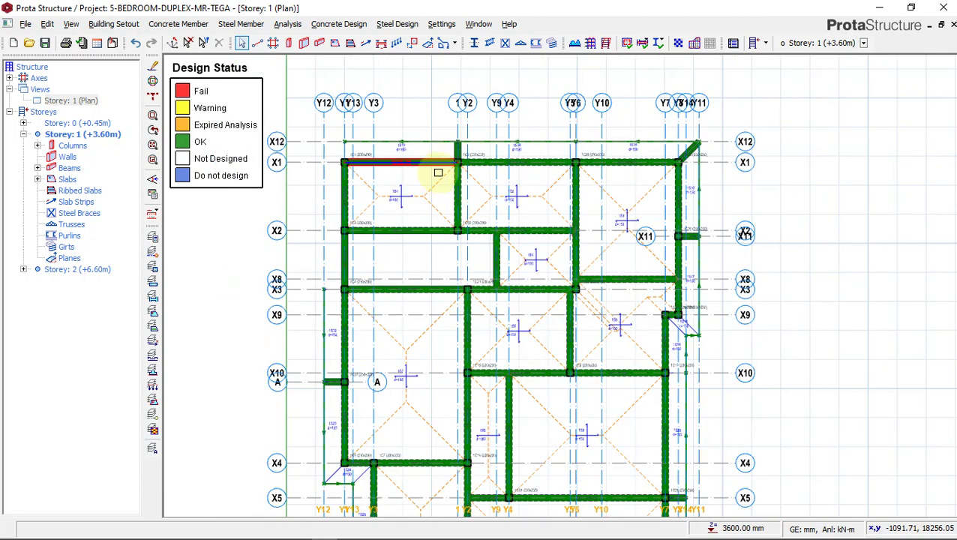
mouse_move(394, 161)
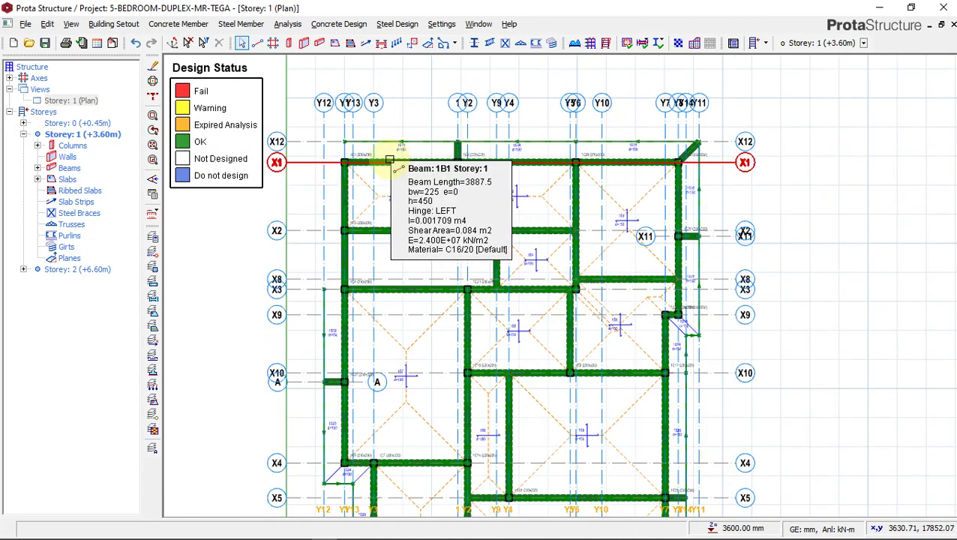
scroll(389, 160, "up", 2)
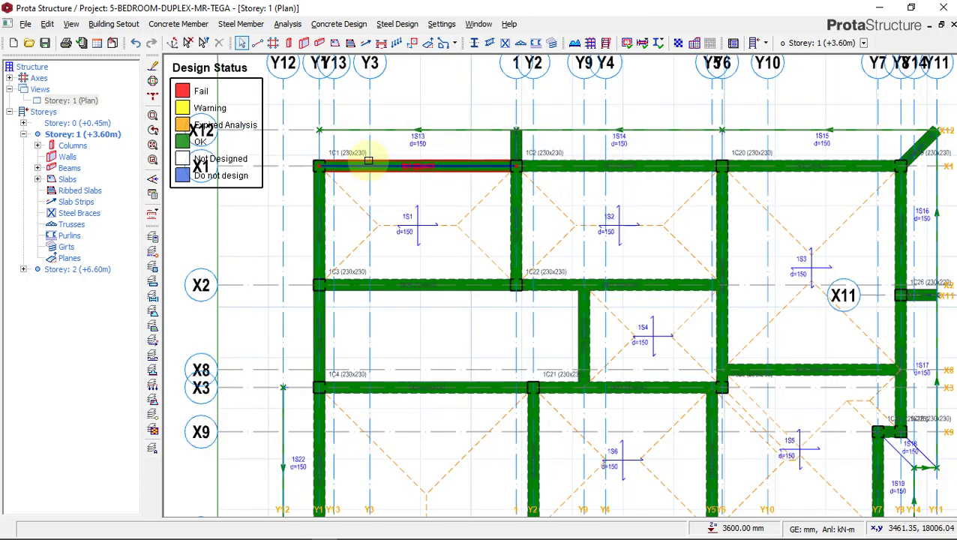
mouse_move(430, 176)
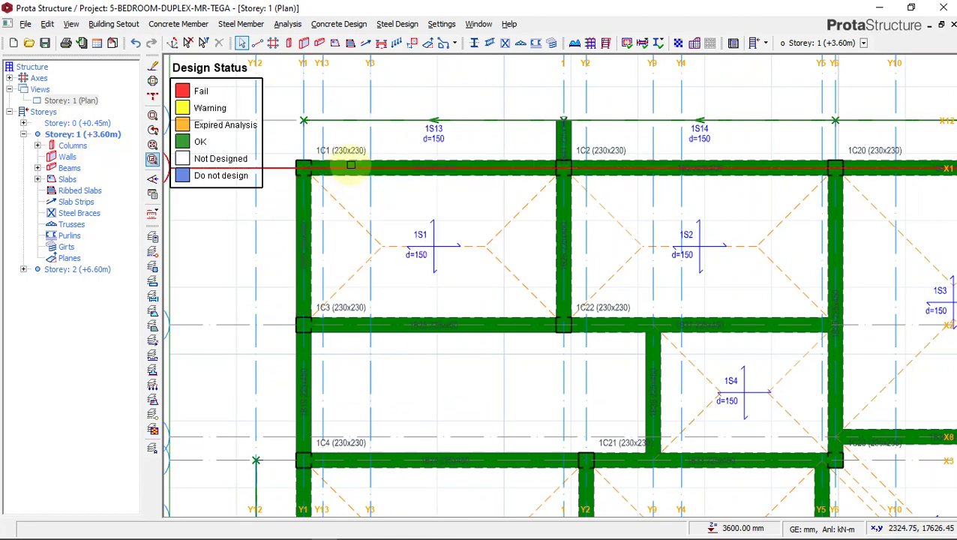
- Start Beam Reinforcement Design for the active storey and maximise the beam section design window
left_click(67, 170)
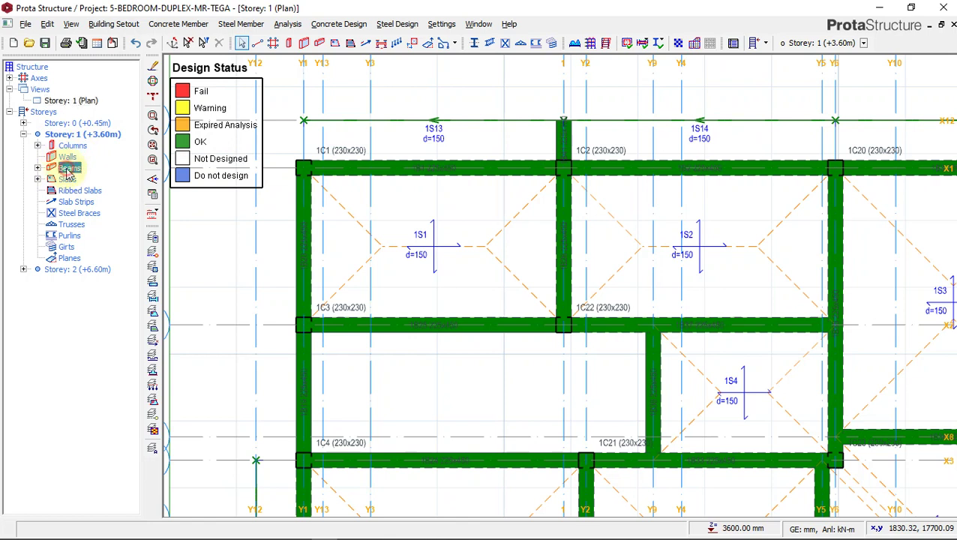
right_click(68, 174)
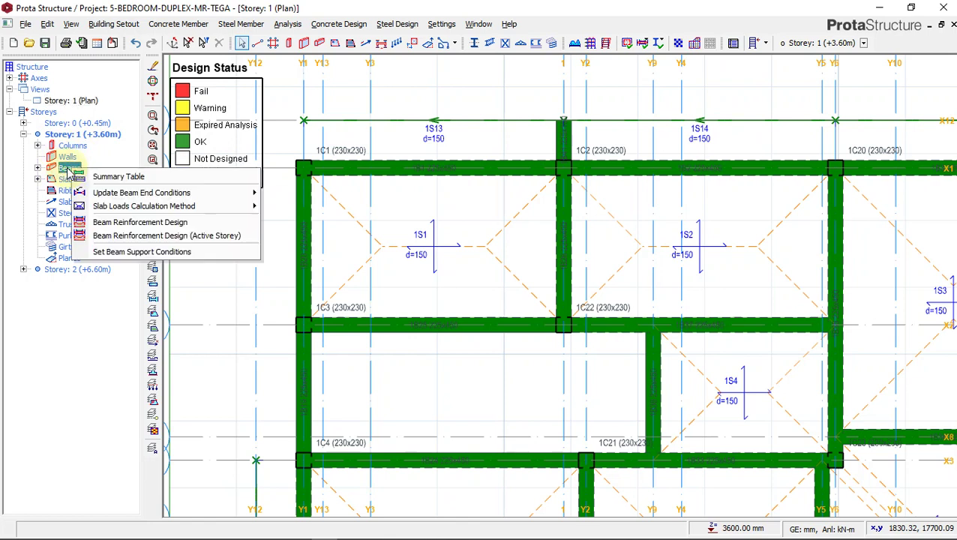
left_click(168, 236)
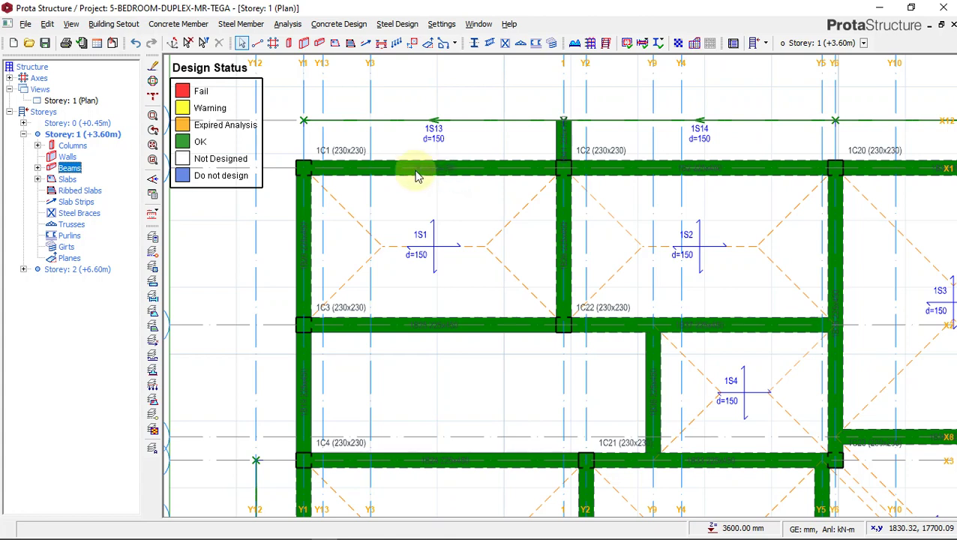
double_click(416, 177)
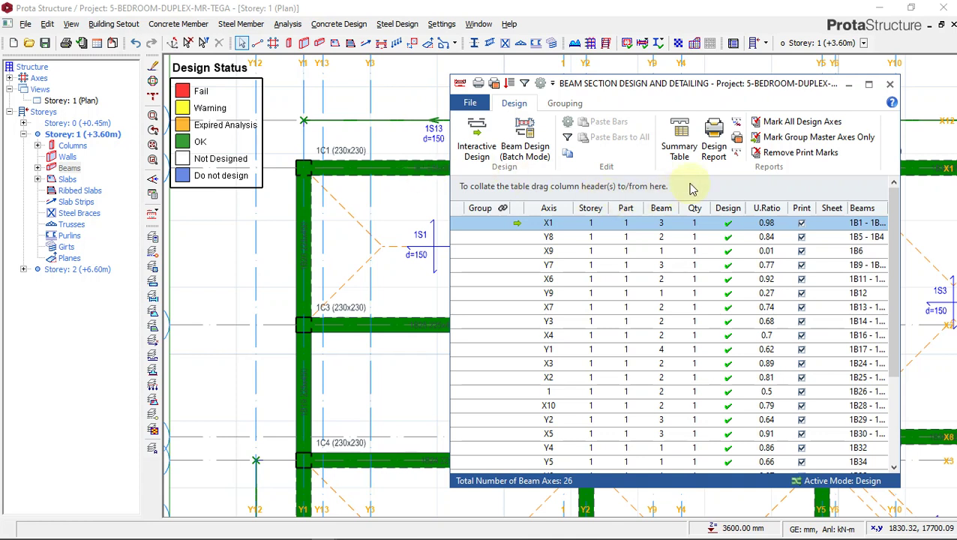
left_click_drag(725, 88, 482, 73)
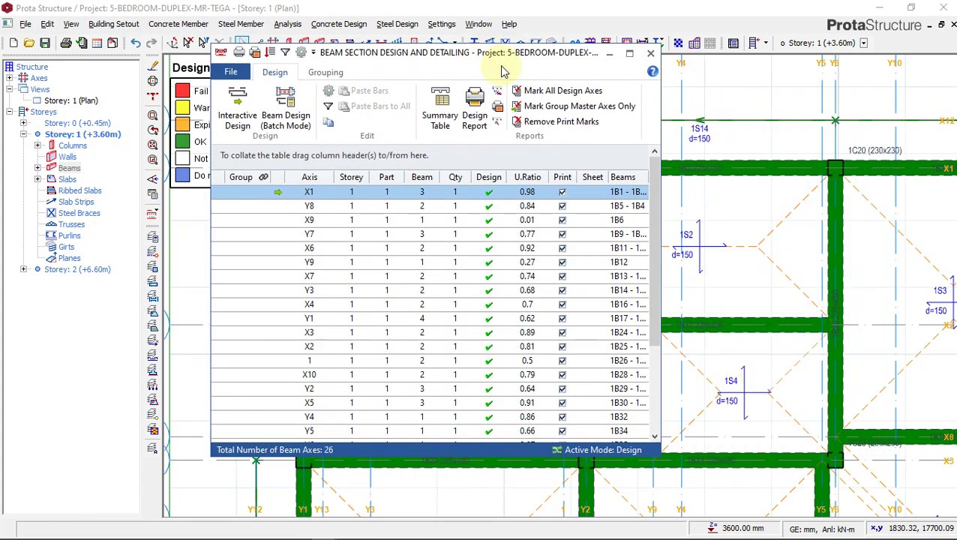
left_click_drag(632, 65, 456, 24)
key("super+Up")
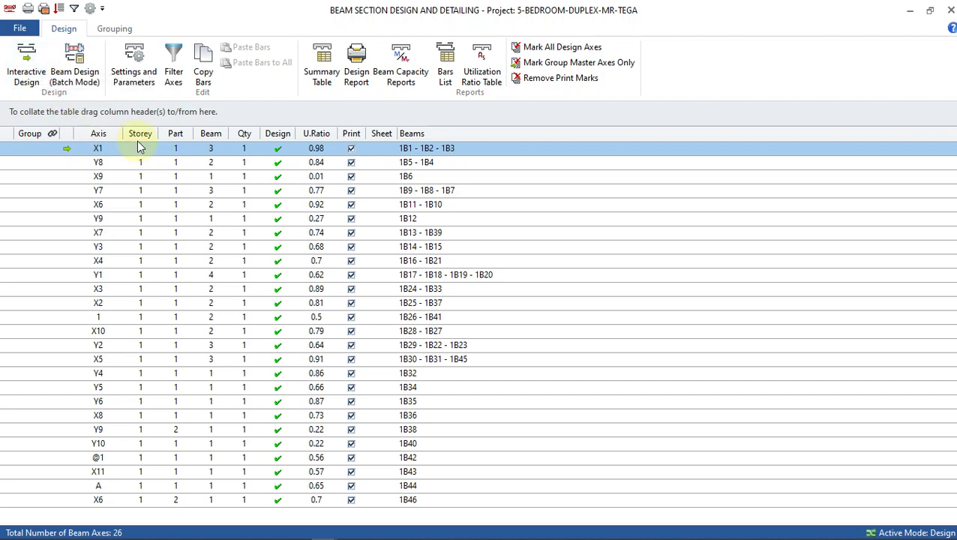
- Review axis X1 in Interactive Design, checking the top and bottom bars of beam 1B1, and accept the reinforcement
left_click(28, 63)
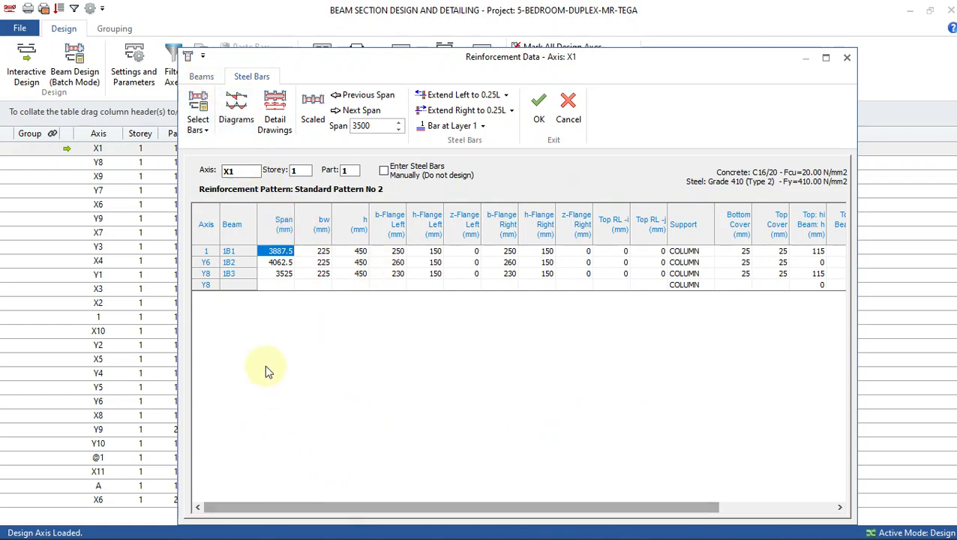
left_click(204, 77)
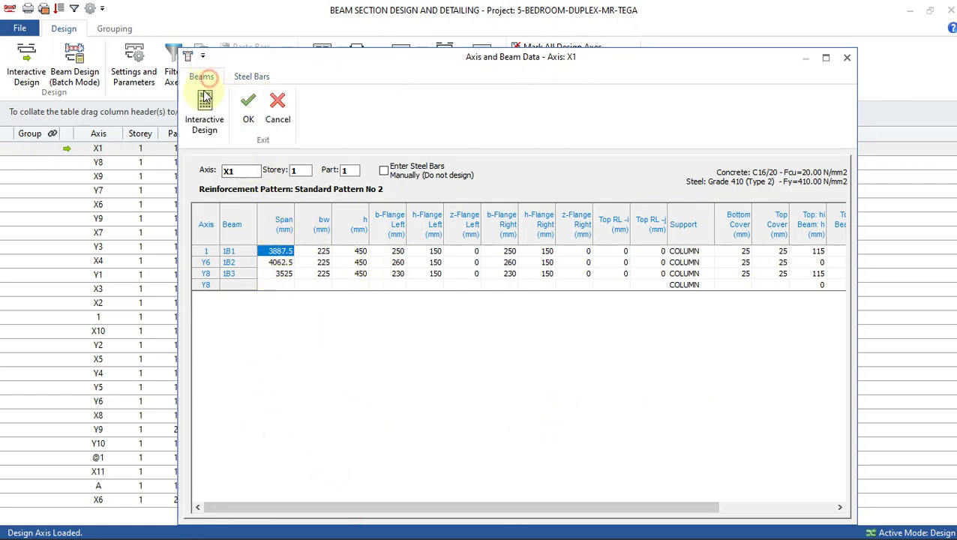
left_click(252, 77)
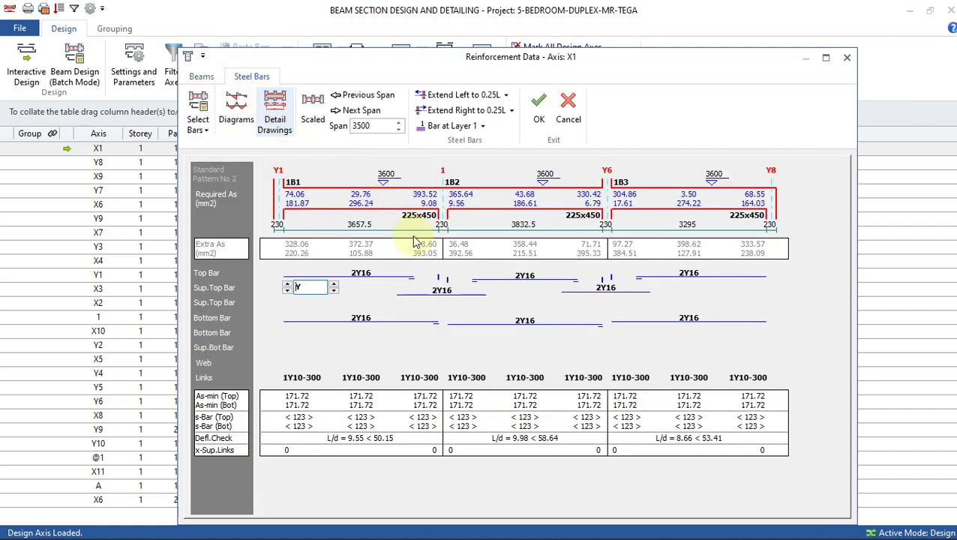
left_click(360, 272)
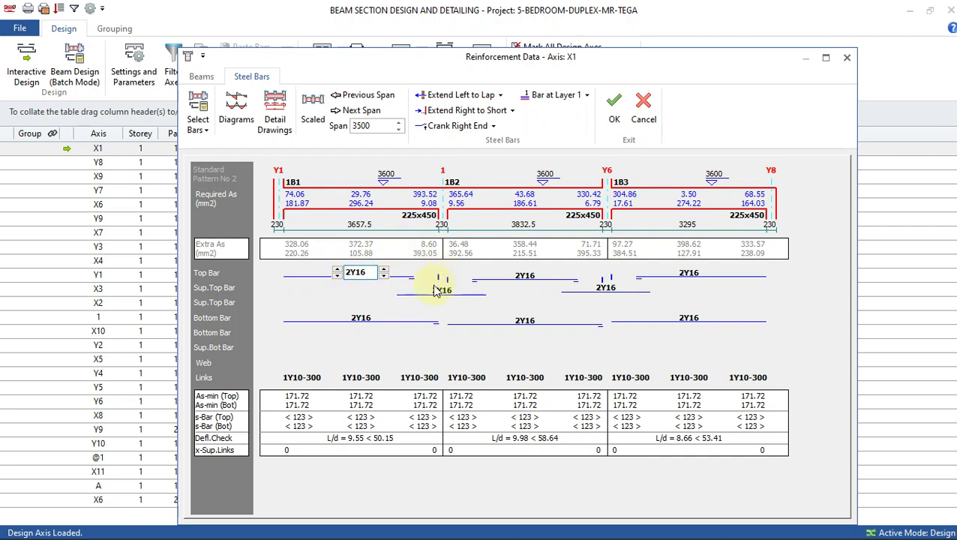
left_click(361, 320)
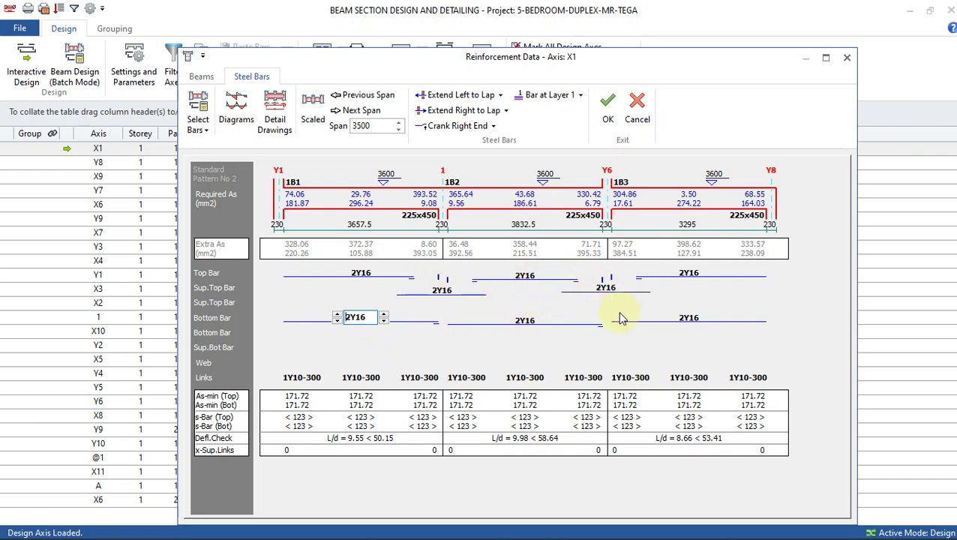
left_click(607, 105)
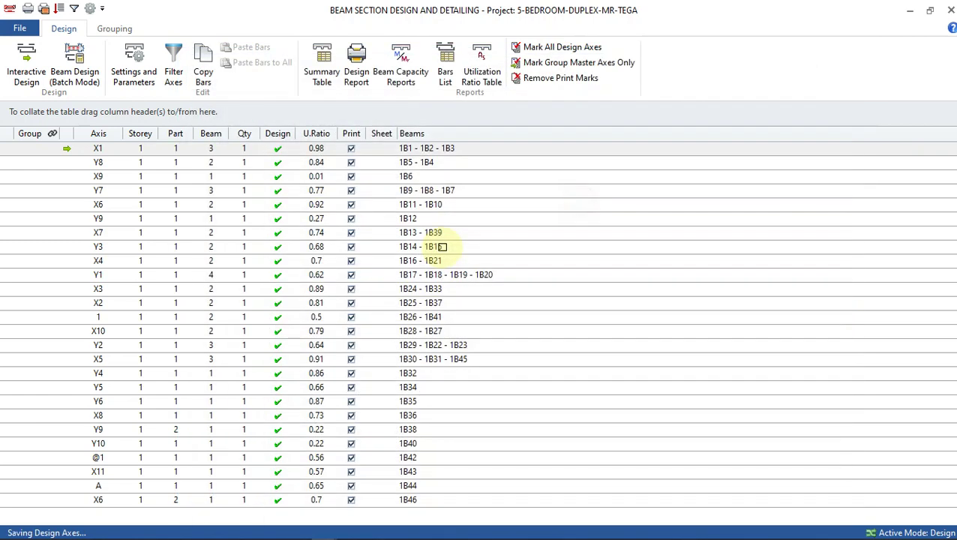
- Review the reinforcement of axis Y8, checking the top and bottom bars of beams 1B5 and 1B4, and accept it
left_click(255, 164)
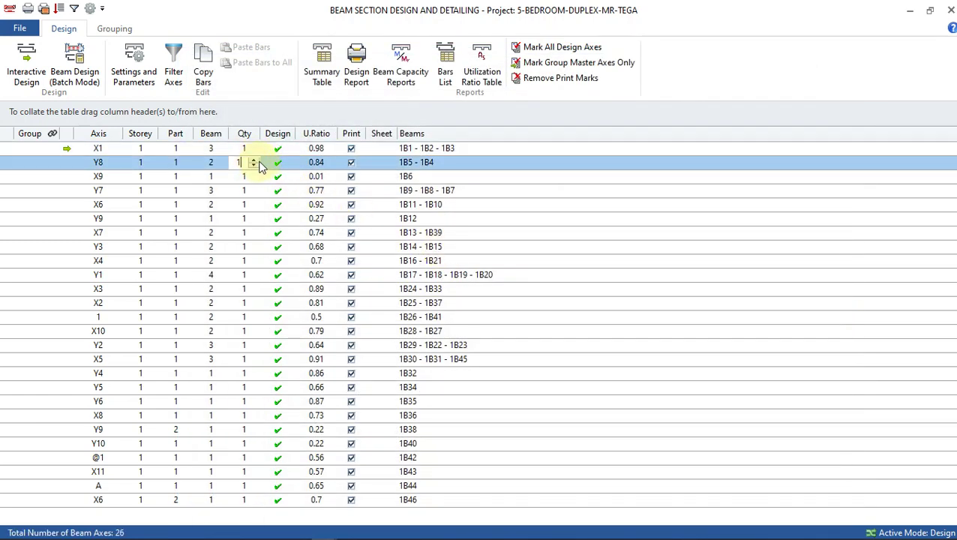
double_click(290, 162)
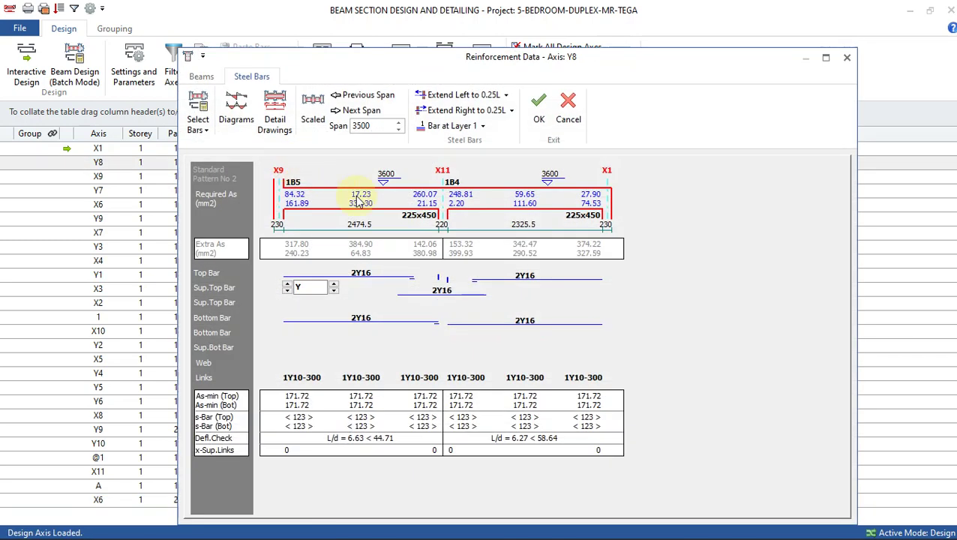
left_click(358, 274)
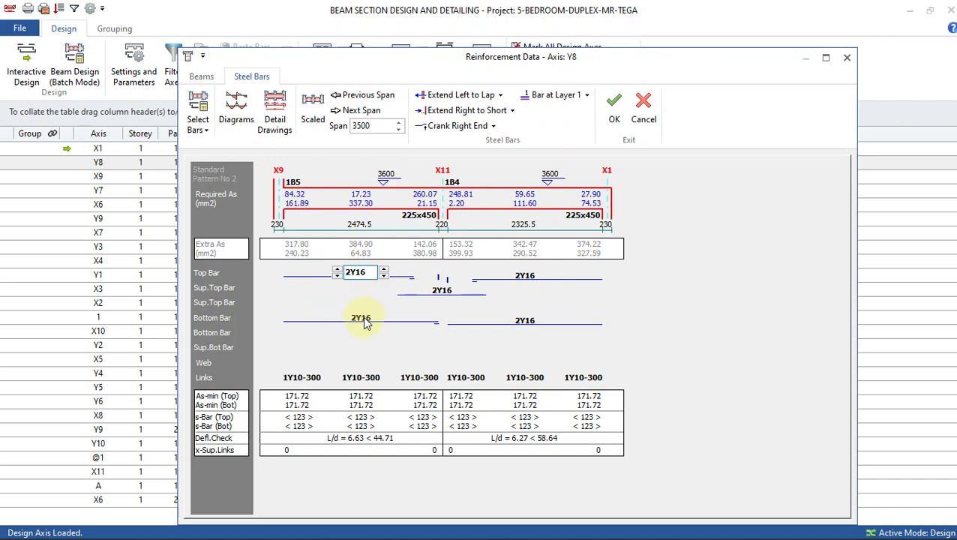
left_click(361, 317)
left_click(526, 321)
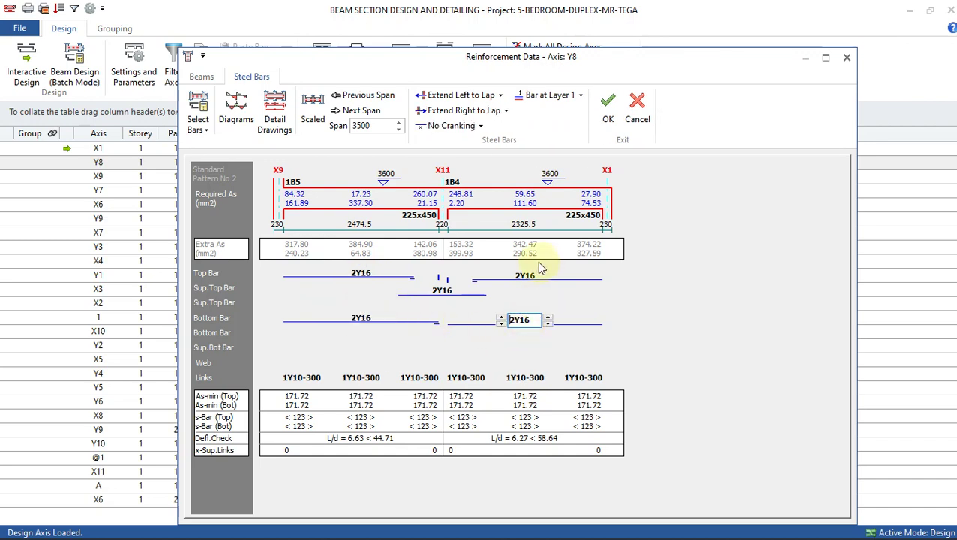
left_click(607, 105)
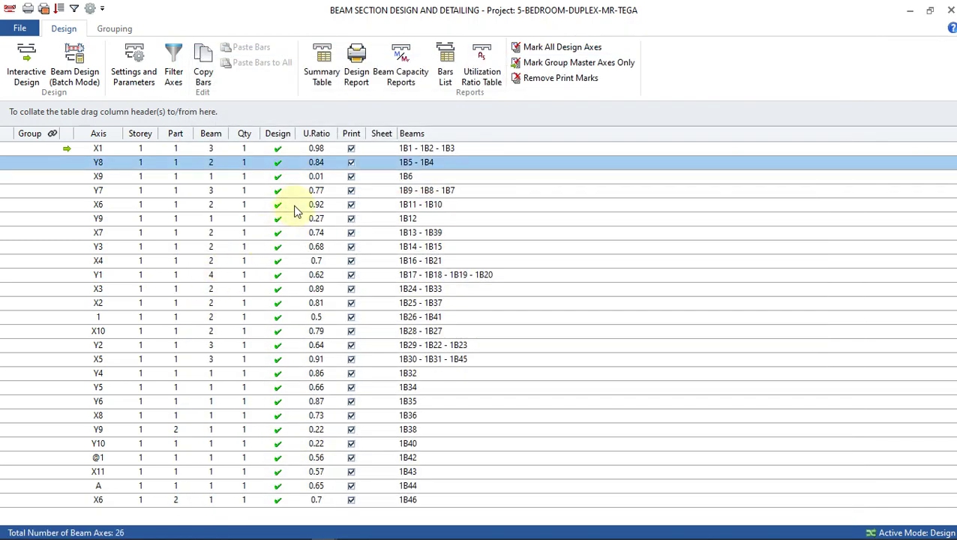
- Review the reinforcement of axis X9, checking the top and bottom bars of beam 1B6, and accept it
left_click(282, 176)
double_click(282, 176)
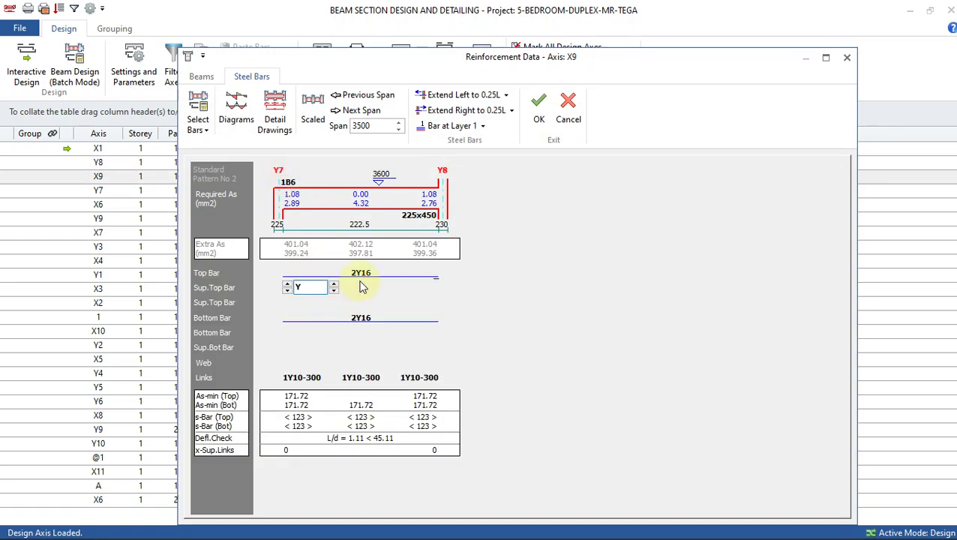
left_click(361, 273)
left_click(357, 320)
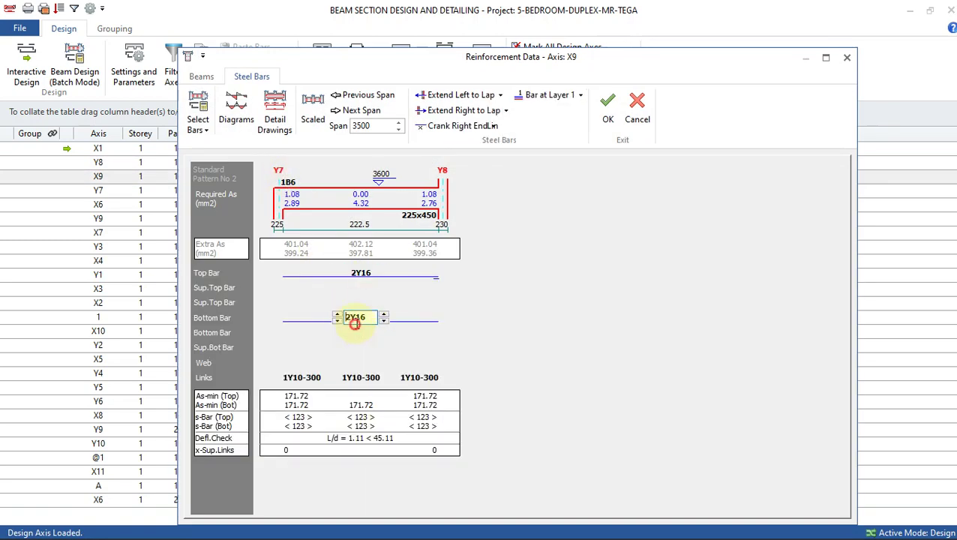
left_click(607, 107)
- Review the reinforcement of axis Y7, checking the top and bottom bars of beam 1B9, and accept it
double_click(278, 192)
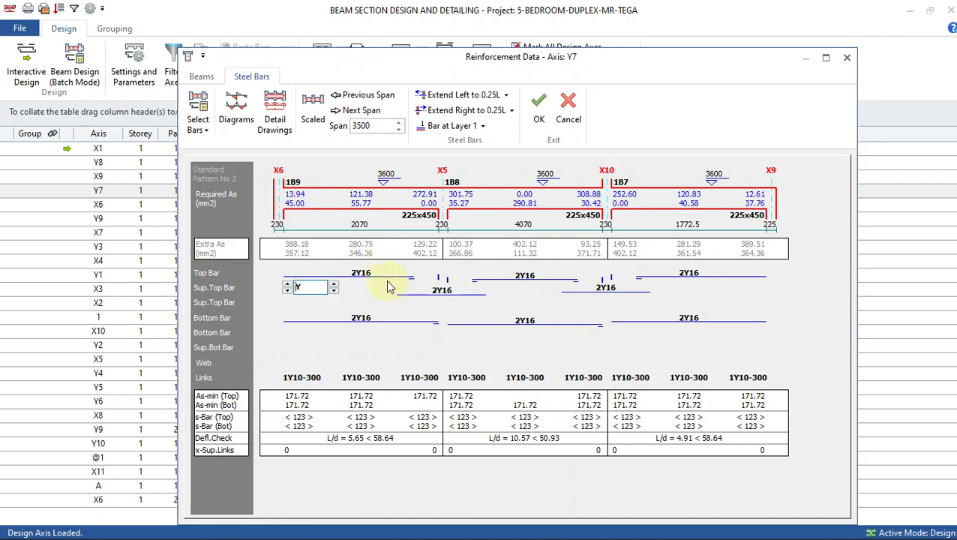
left_click(375, 283)
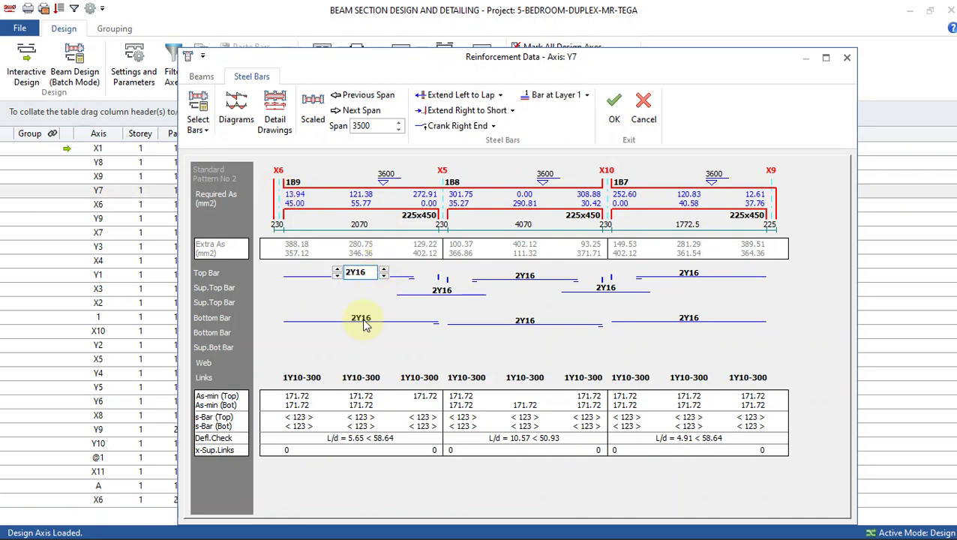
left_click(362, 320)
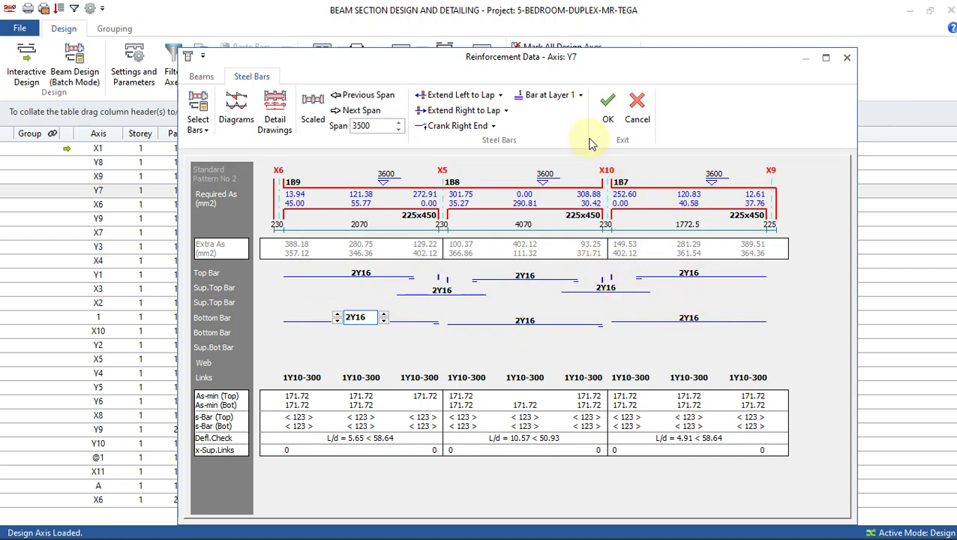
left_click(607, 113)
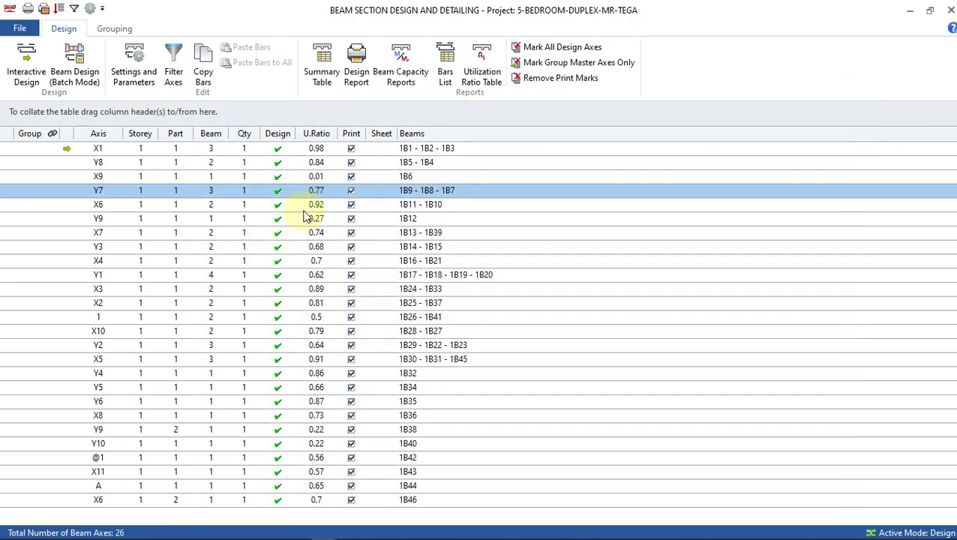
- Open the reinforcement data of axis X6 and select the top bar of beam 1B11
left_click(292, 207)
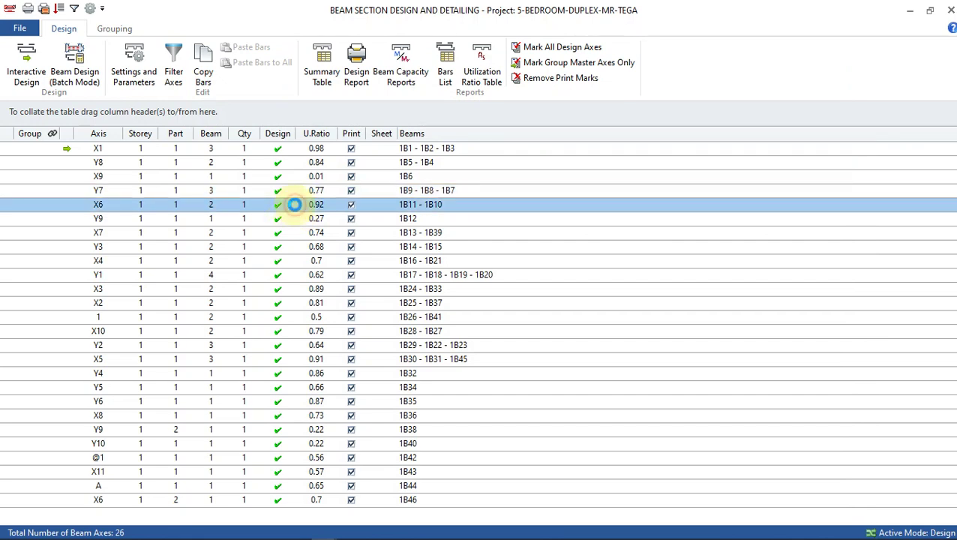
double_click(294, 204)
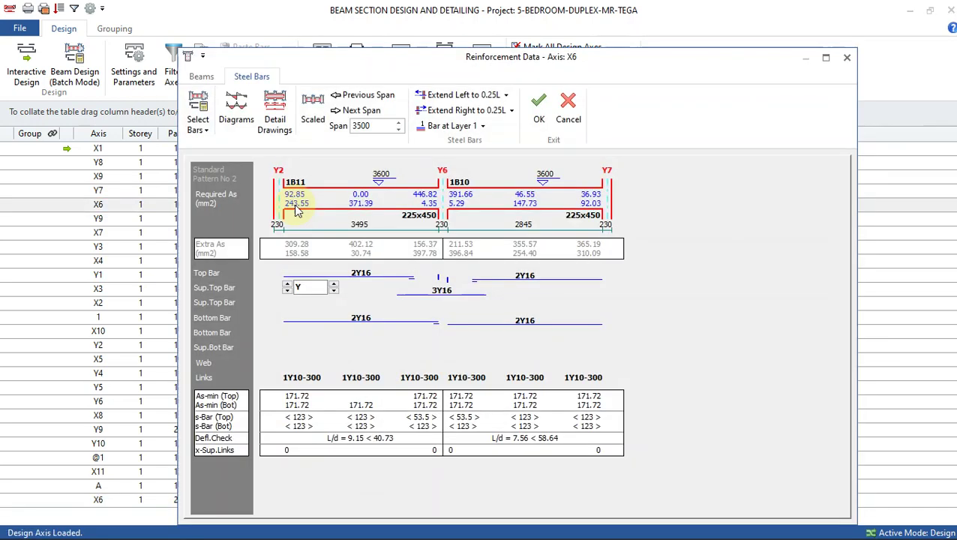
left_click(366, 273)
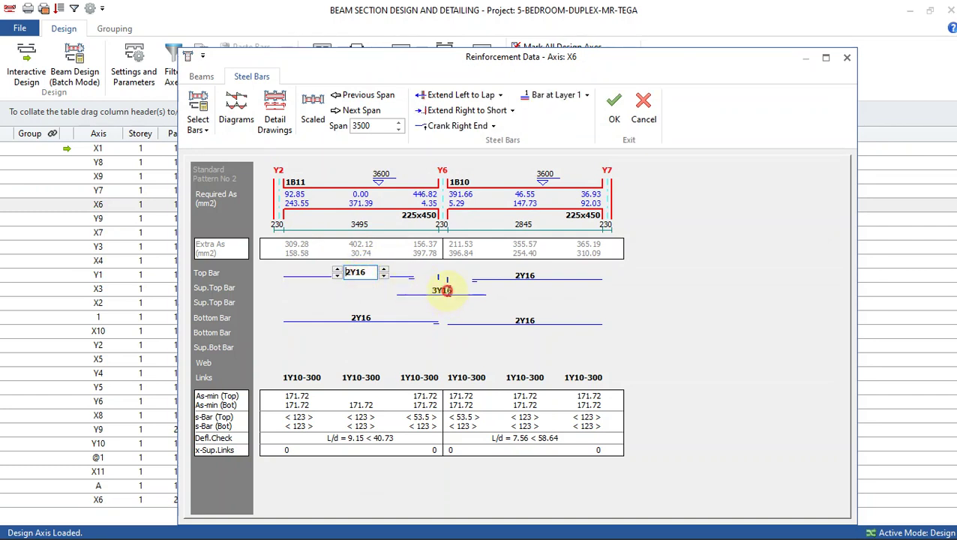
- Try 2Y16 for the support top bar over Y6 on axis X6, and restore it to 3Y16
left_click(444, 289)
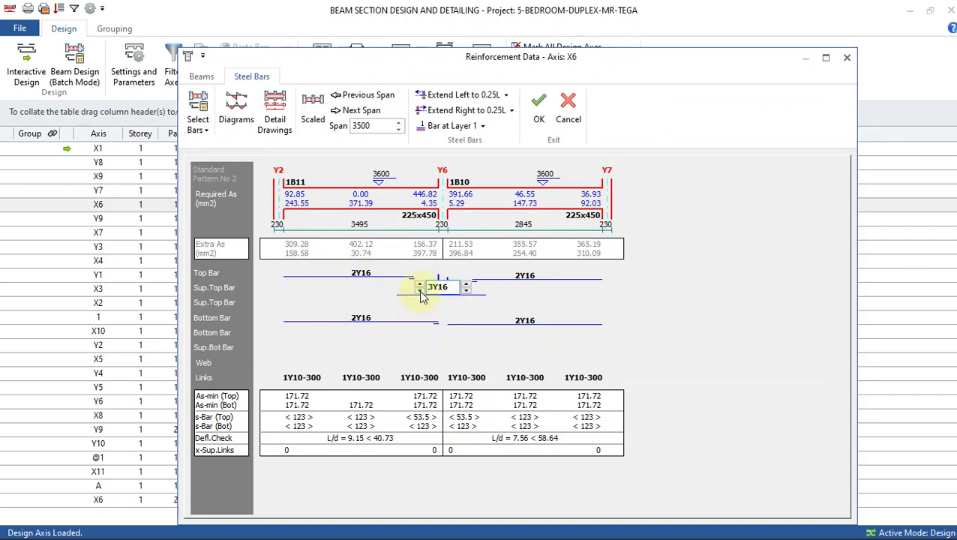
left_click(420, 292)
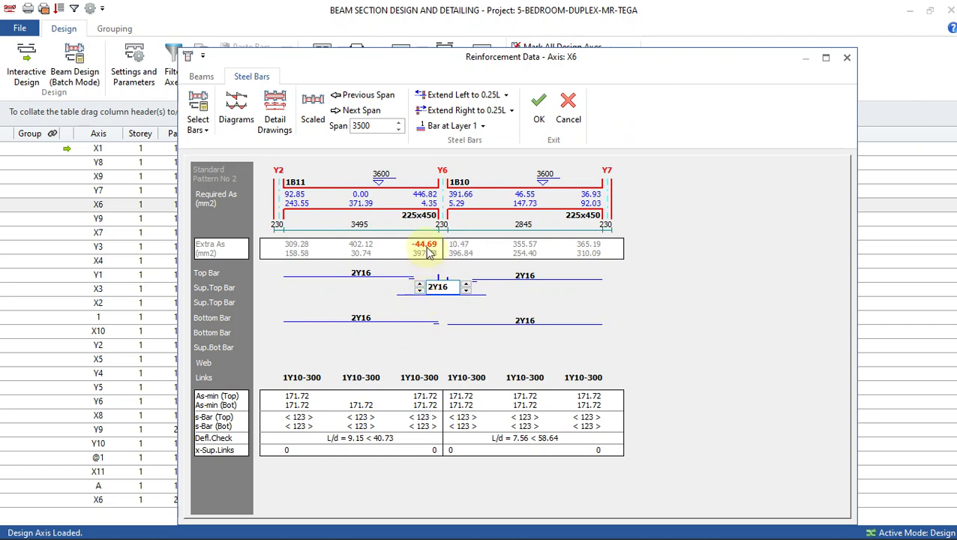
left_click(420, 286)
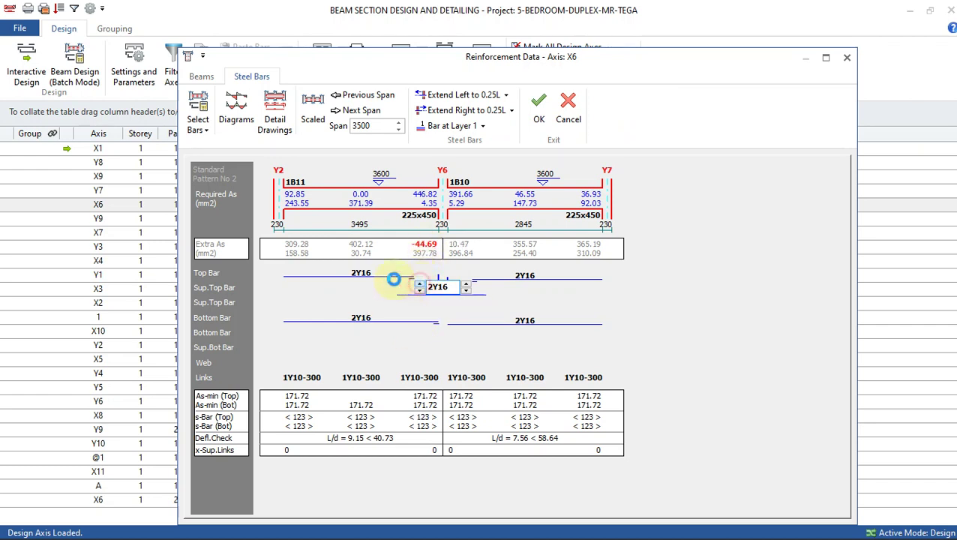
- Set the top bars of beams 1B11 and 1B10 on axis X6 to 3Y16
left_click(348, 273)
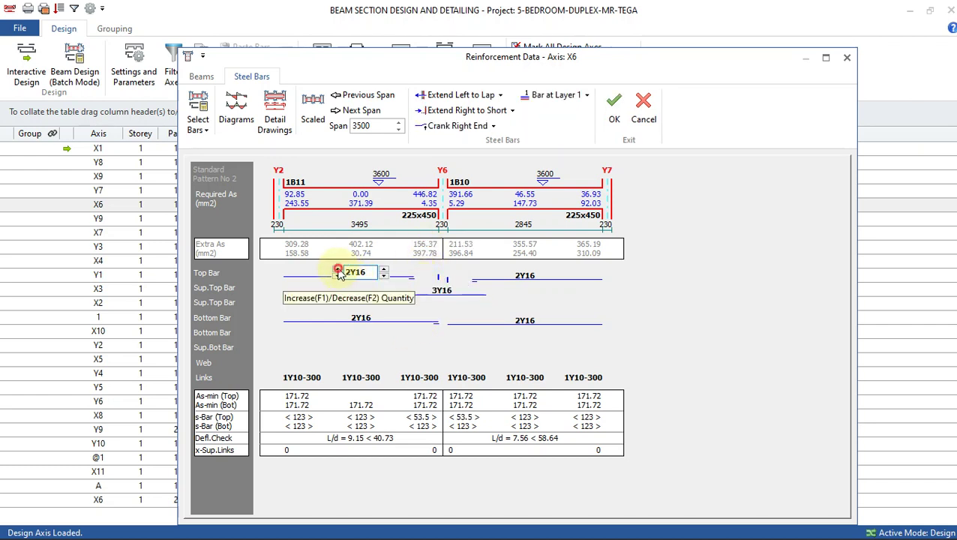
left_click(338, 269)
left_click(508, 278)
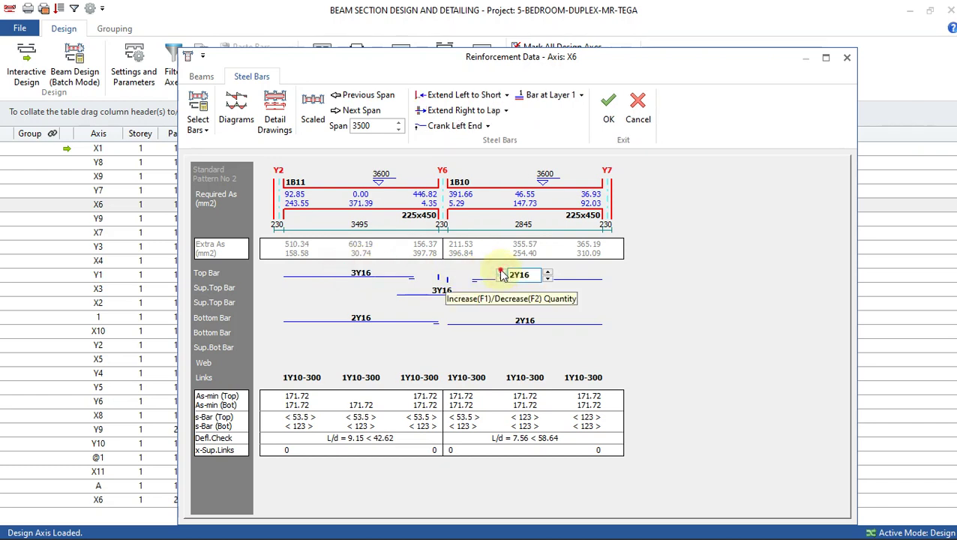
left_click(548, 272)
- Set the bottom bars of beams 1B11 and 1B10 to 3Y16 and accept axis X6's reinforcement
left_click(361, 319)
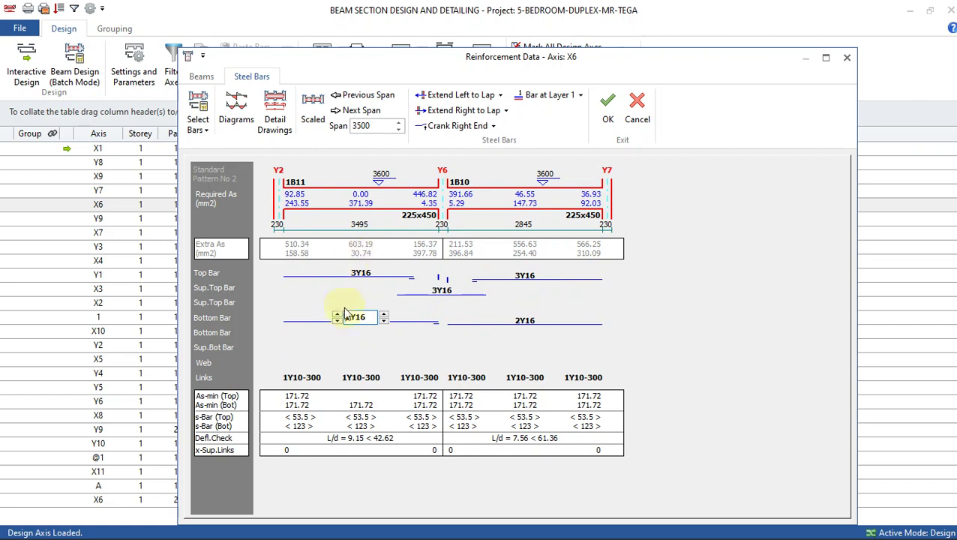
left_click(383, 315)
left_click(507, 323)
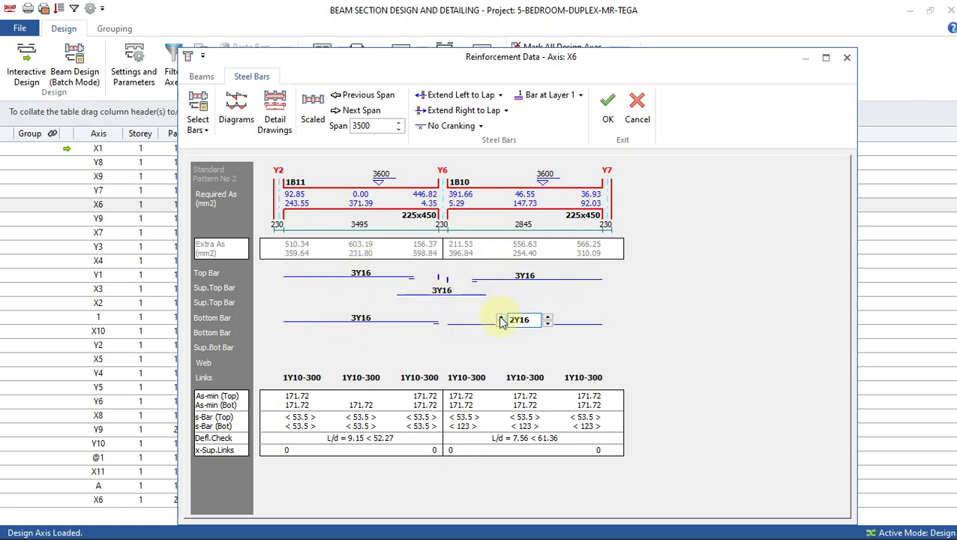
left_click(548, 317)
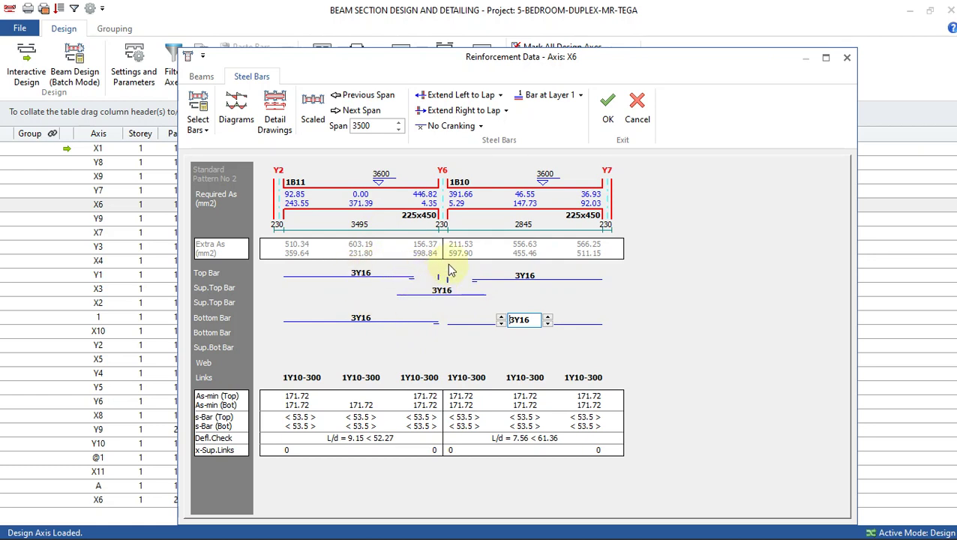
left_click(607, 109)
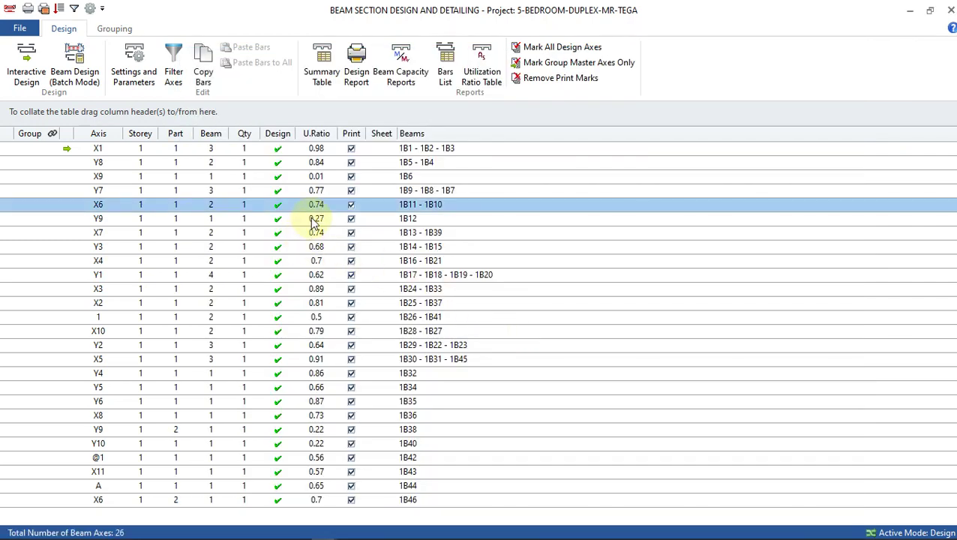
- Review the reinforcement of axis Y9, checking the bottom bar of beam 1B12, and accept it
left_click(311, 219)
left_click(311, 218)
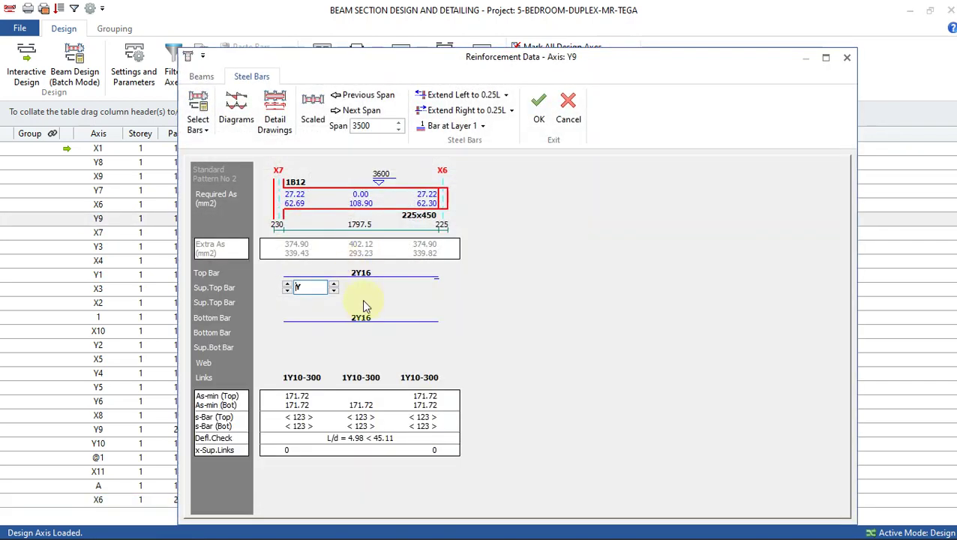
left_click(359, 309)
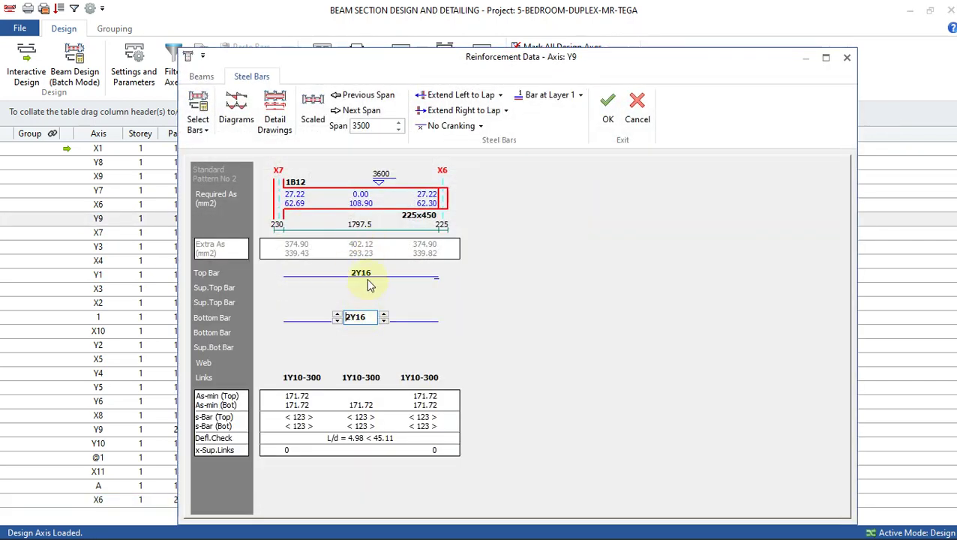
left_click(606, 107)
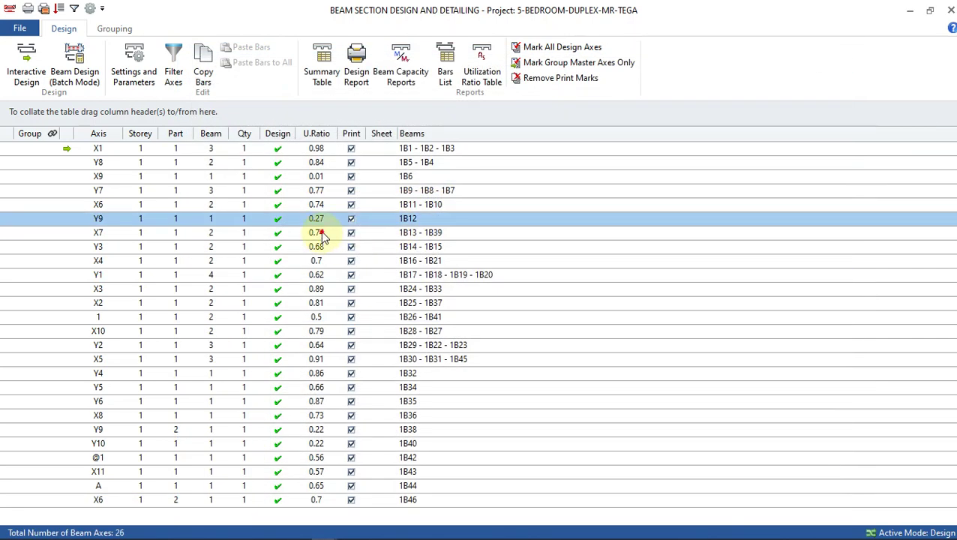
- Review the reinforcement of axis X7, checking the support top bar between beams 1B13 and 1B39, and accept it
left_click(321, 234)
left_click(321, 233)
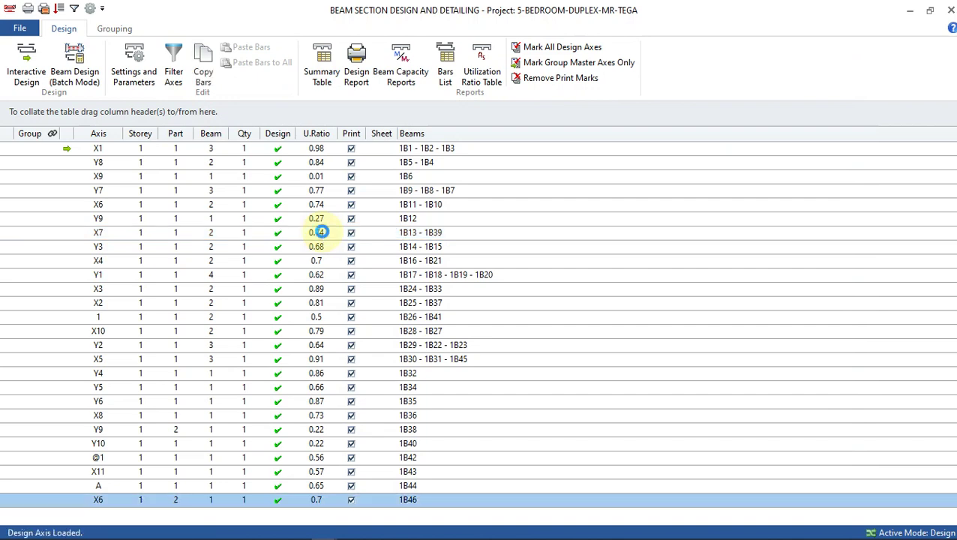
left_click(450, 287)
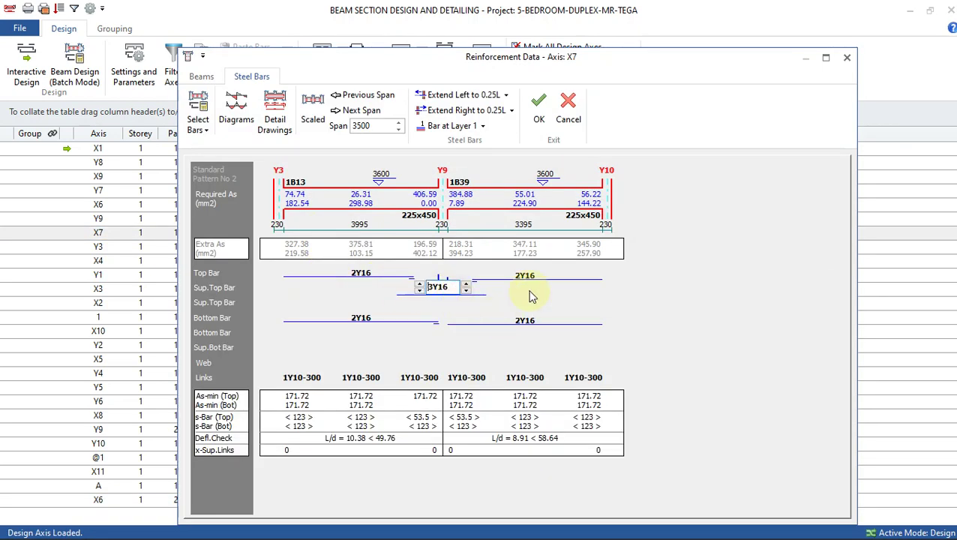
left_click(539, 108)
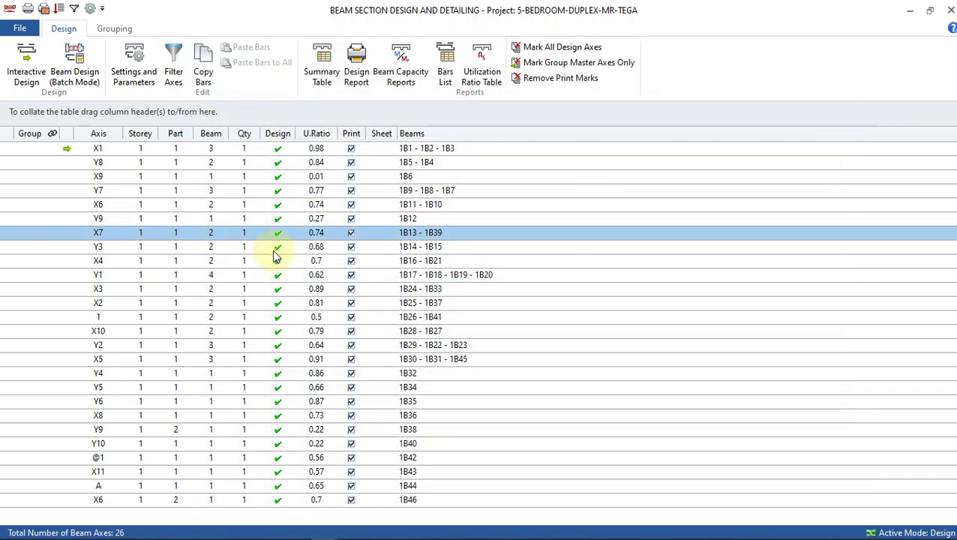
- Review the reinforcement of axis Y3 for beams 1B14 and 1B15, and accept it
left_click(277, 248)
left_click(279, 250)
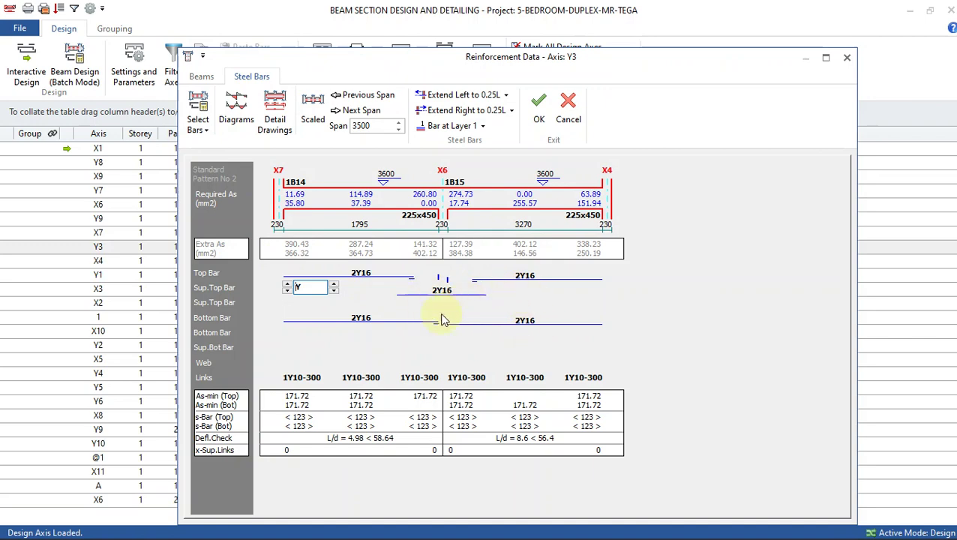
left_click(540, 105)
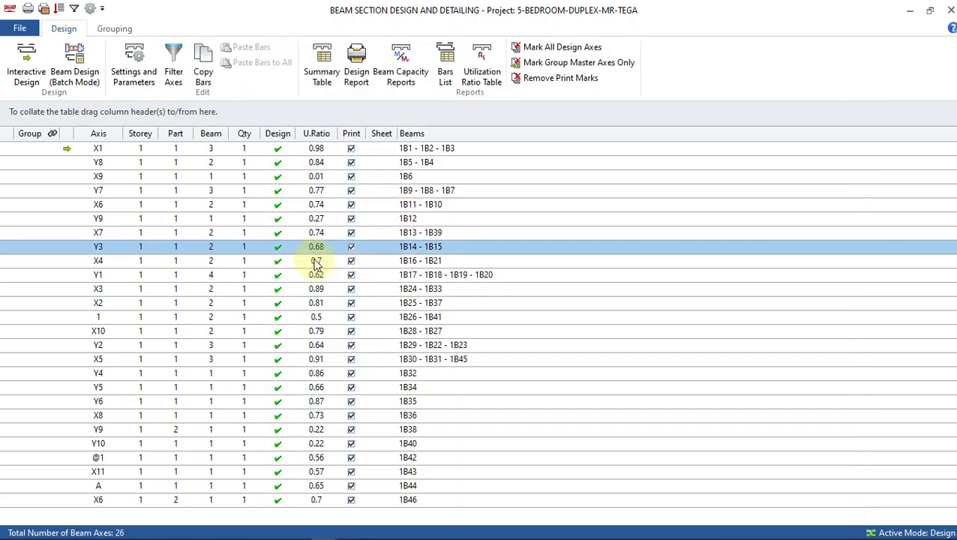
- Review and accept the reinforcement of axis X4 for beams 1B16 and 1B21, and select axis Y1
left_click(315, 259)
double_click(315, 259)
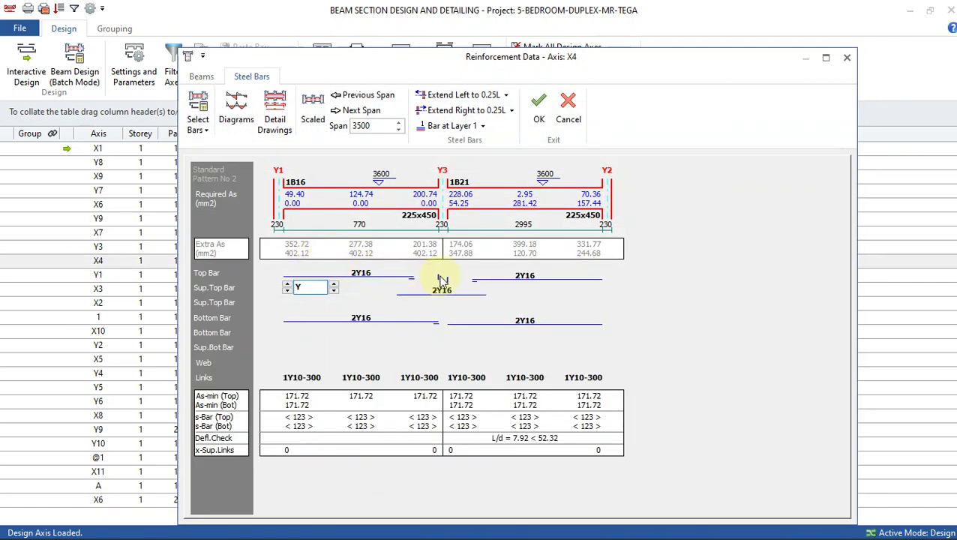
left_click(538, 105)
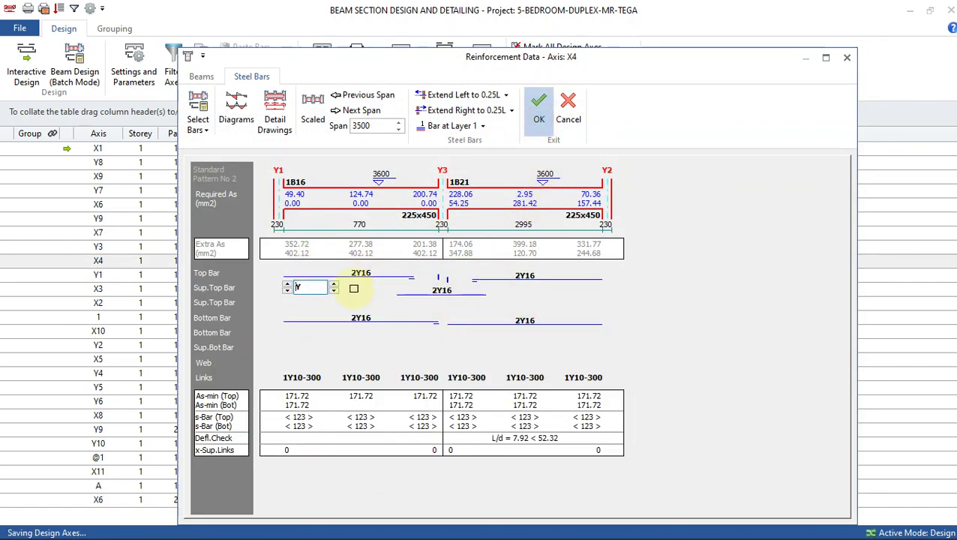
left_click(397, 278)
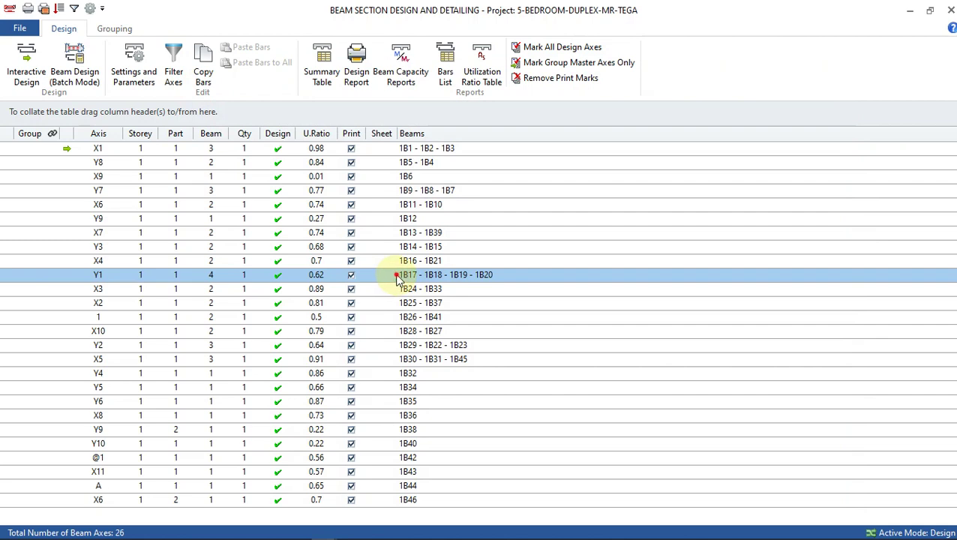
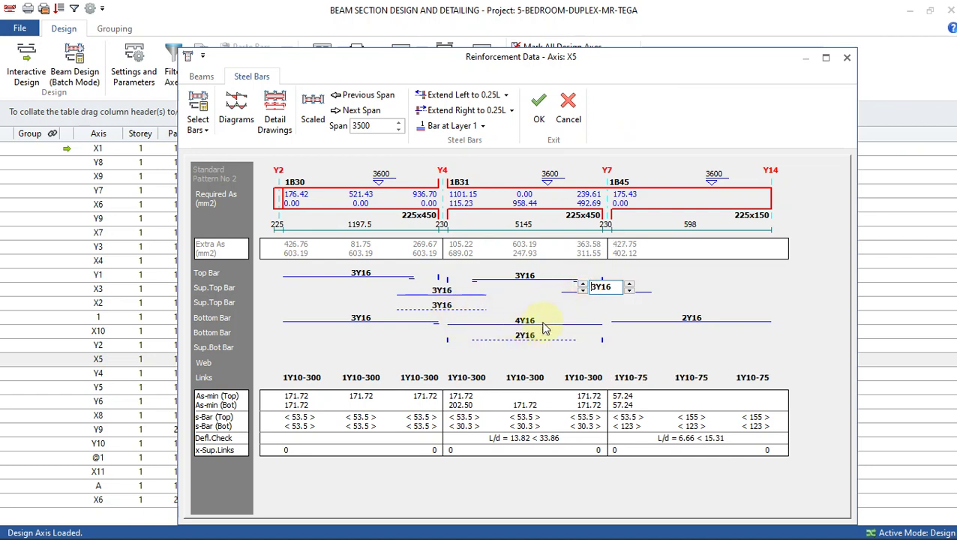
- Try 3Y16 for the bottom bar of beam 1B45 on axis X5, and restore it to 2Y16
left_click(675, 321)
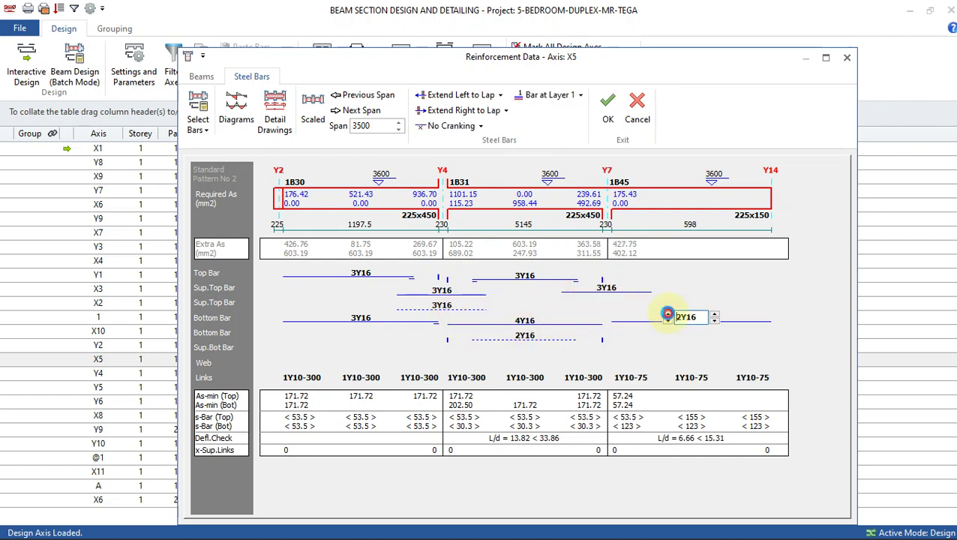
left_click(668, 313)
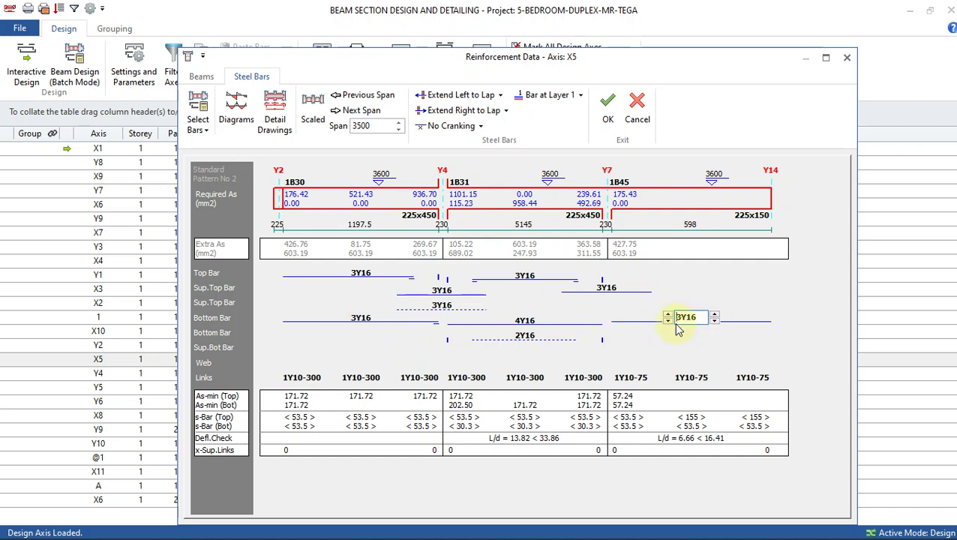
left_click(669, 320)
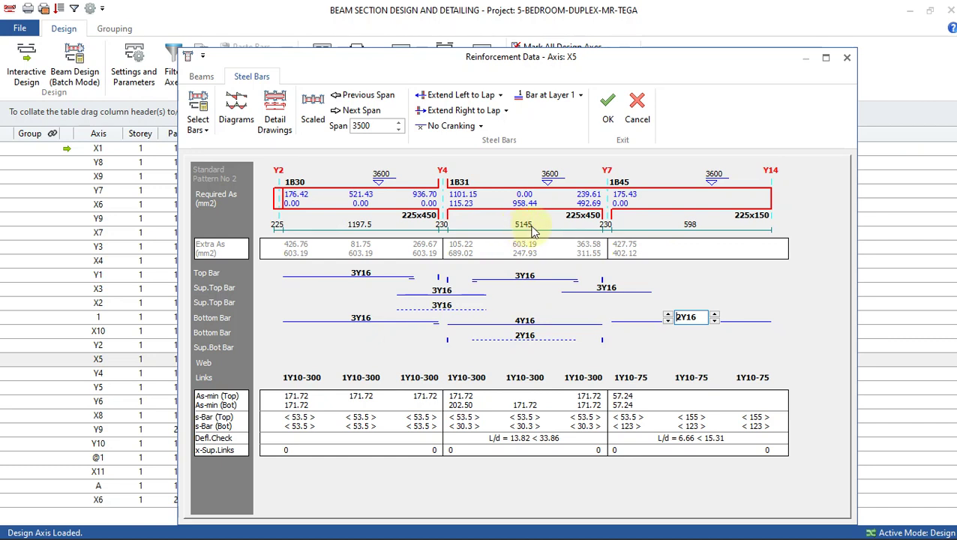
- Extend both ends of beam 1B31's second-layer 2Y16 bottom bar on axis X5 to Lap
left_click(525, 337)
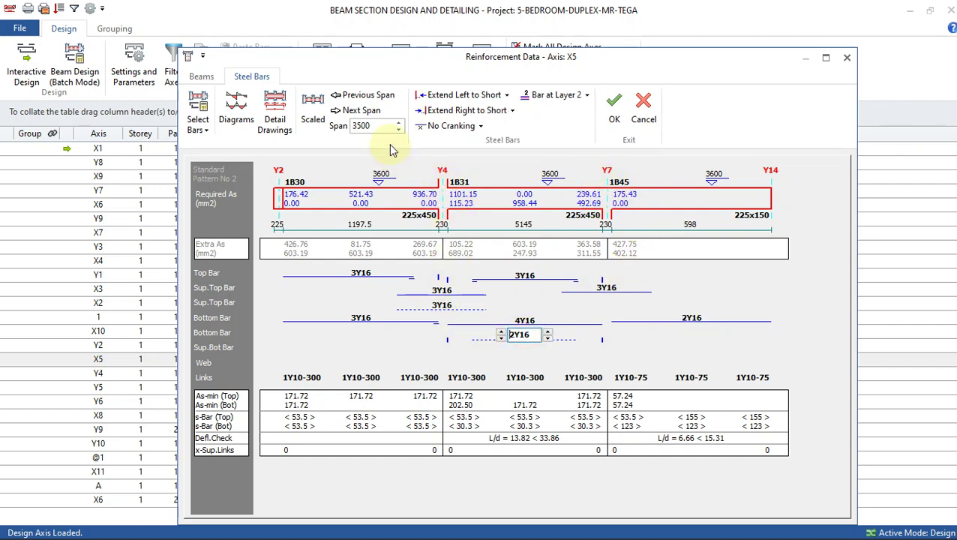
left_click(511, 112)
left_click(504, 126)
left_click(506, 95)
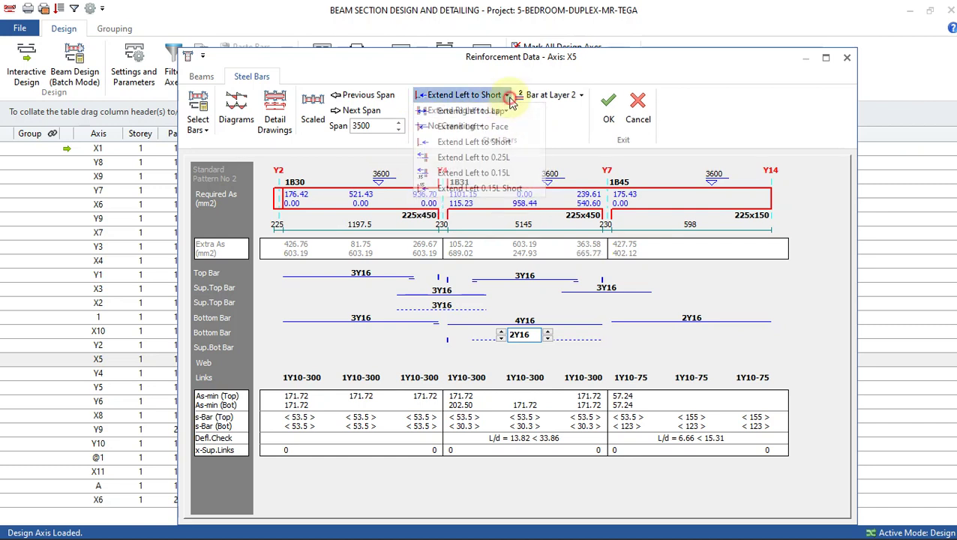
left_click(501, 127)
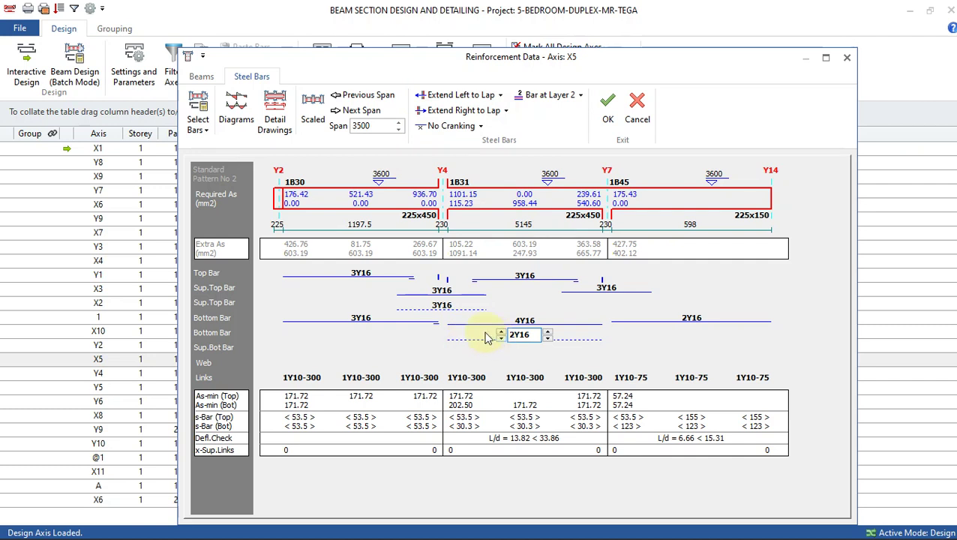
- Set the bottom bar of beam 1B30 to 4Y16 and accept axis X5's reinforcement
left_click(360, 318)
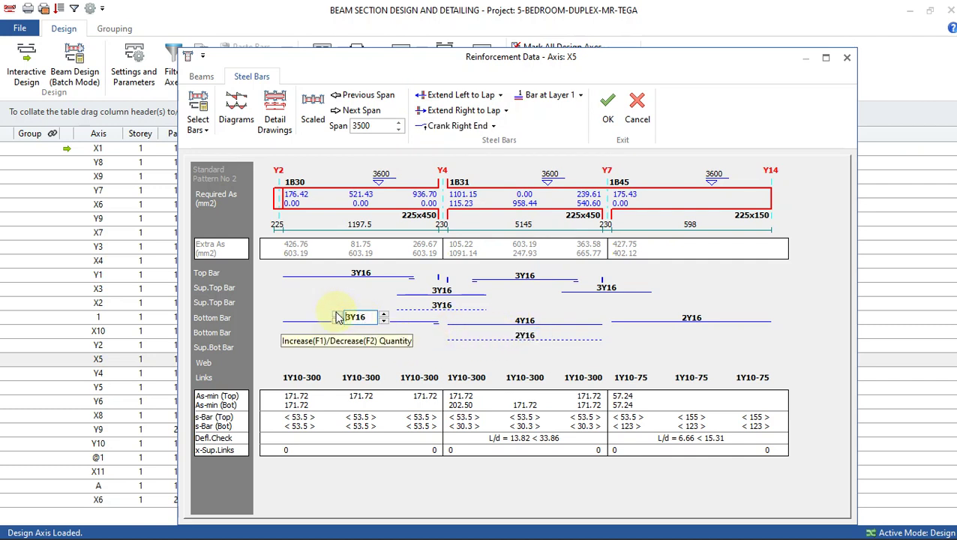
left_click(338, 316)
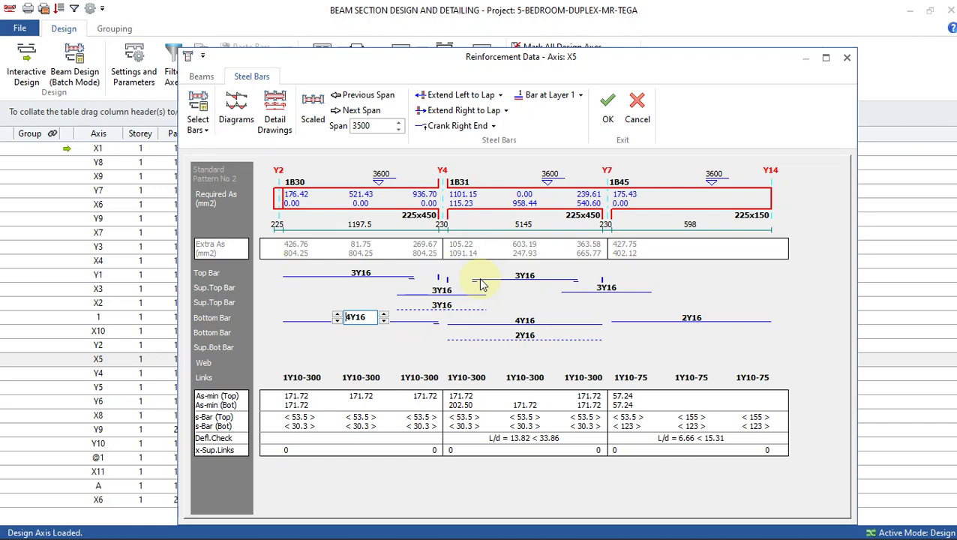
left_click(608, 124)
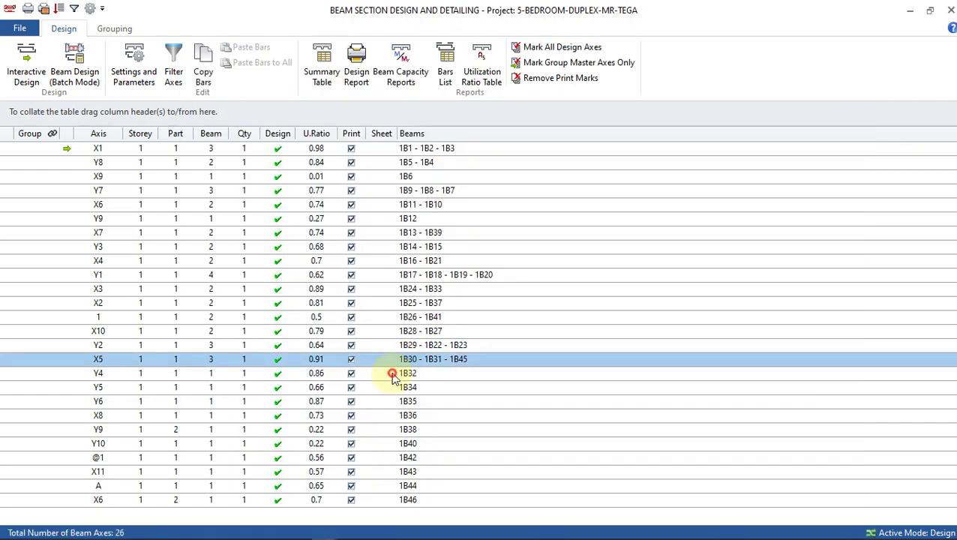
- Review and accept the reinforcement of axis Y4 for beam 1B32 and axis Y5 for beam 1B34
left_click(392, 374)
key("ctrl+End")
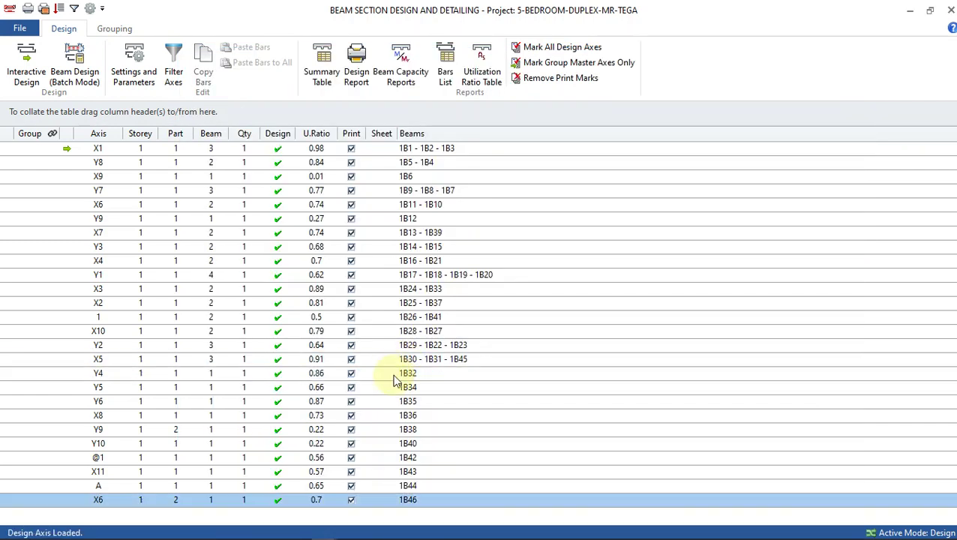
double_click(395, 380)
left_click(377, 321)
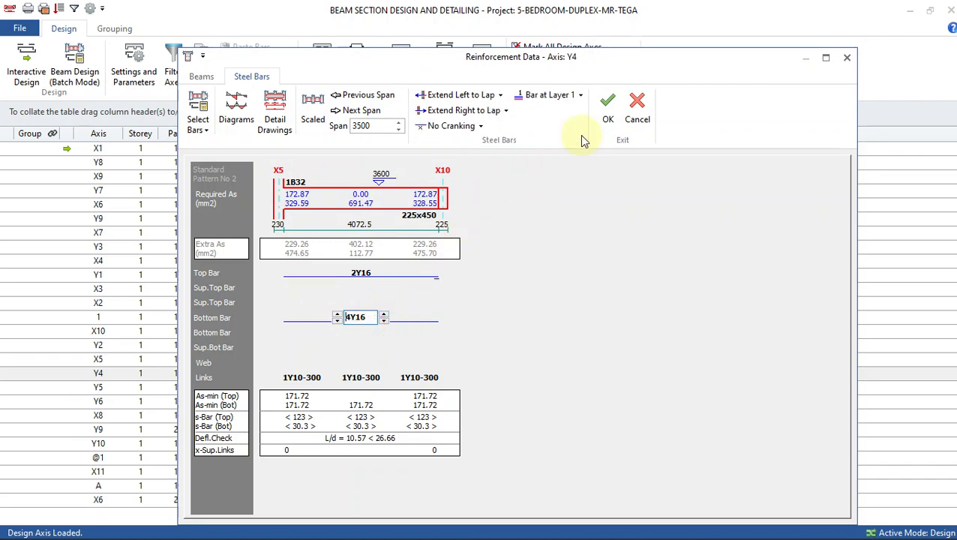
left_click(607, 111)
left_click(375, 387)
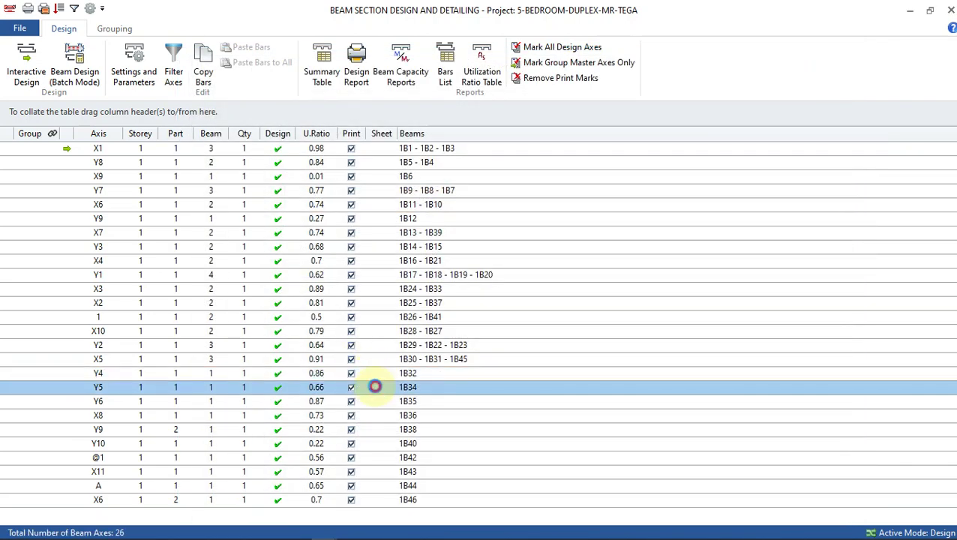
double_click(376, 387)
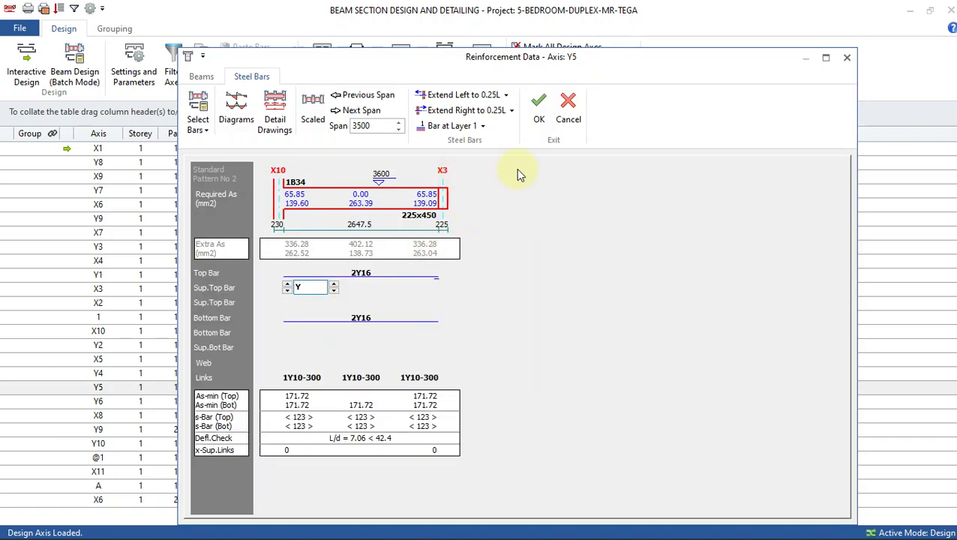
left_click(539, 107)
- Extend both ends of beam 1B35's second-layer 3Y16 bottom bar on axis Y6 to Lap and accept the reinforcement
left_click(373, 398)
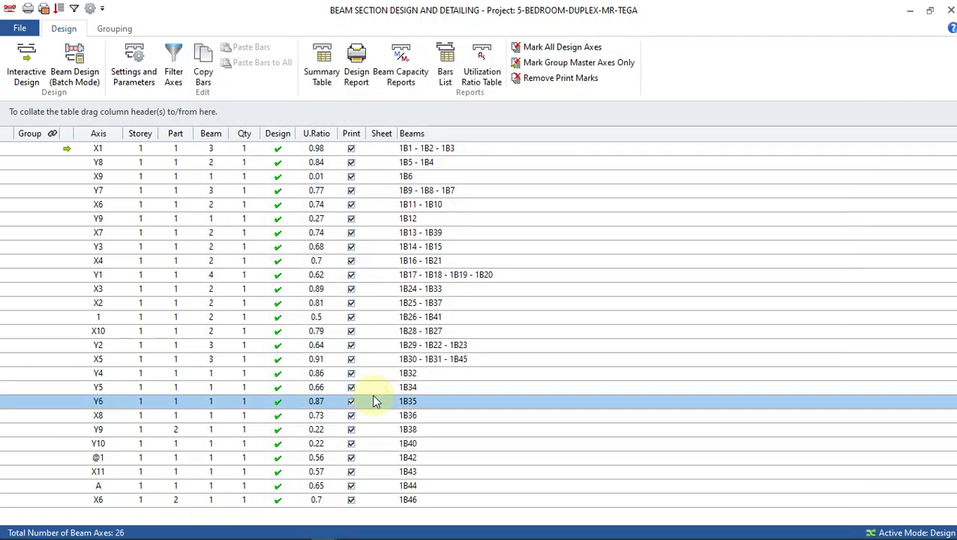
double_click(374, 398)
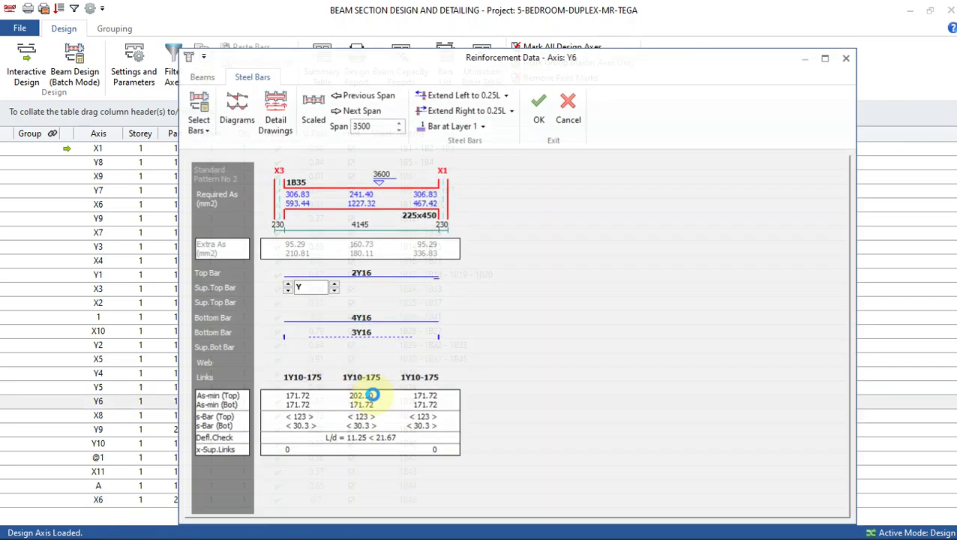
left_click(358, 344)
left_click(486, 111)
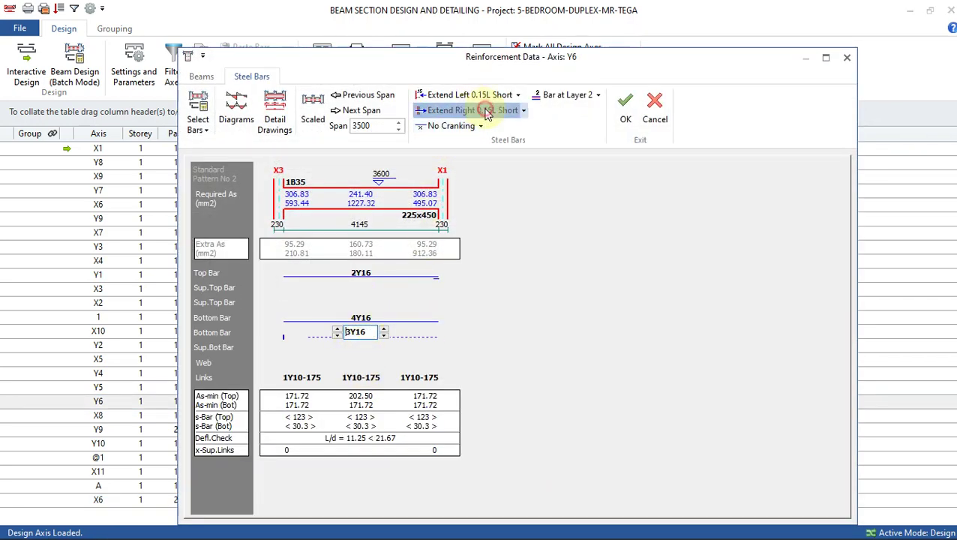
left_click(461, 95)
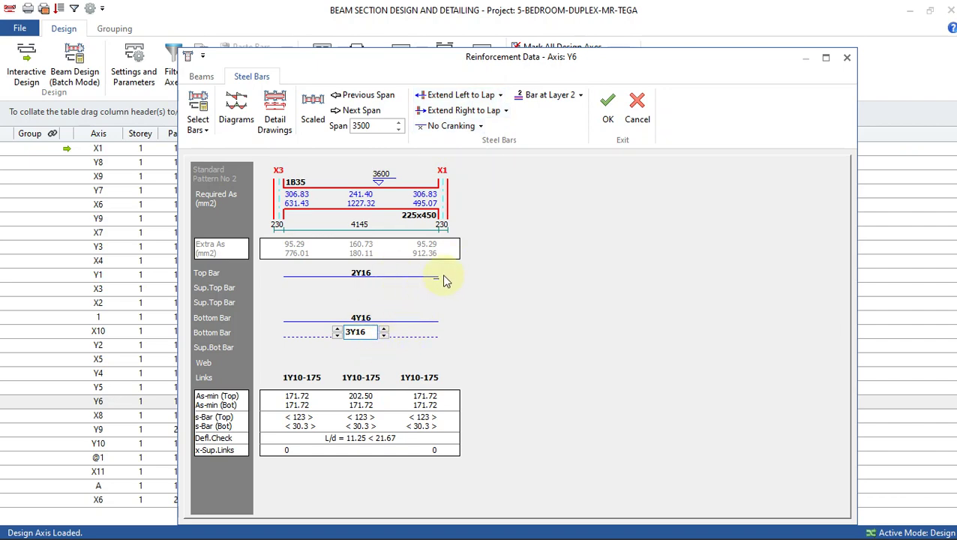
left_click(608, 109)
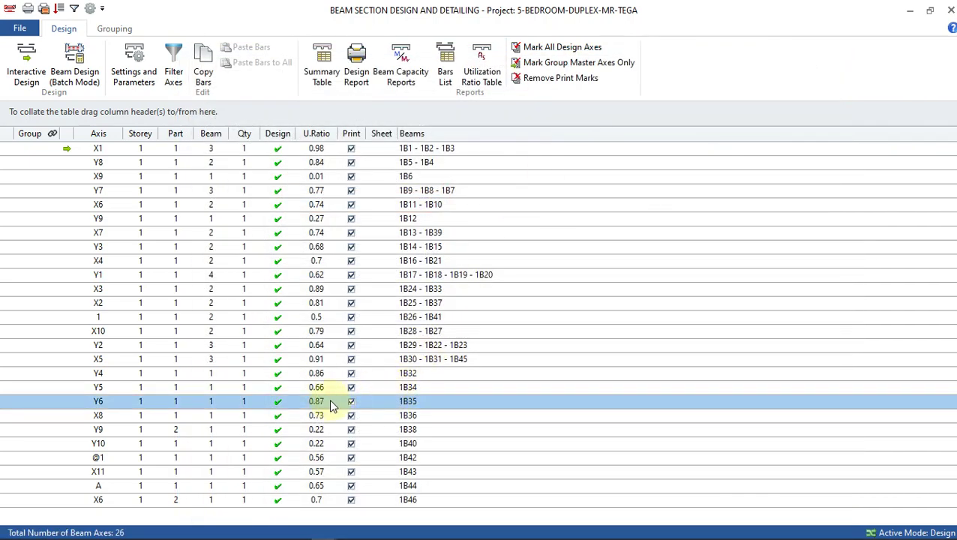
- Reopen axis Y6, check the top bar settings of beam 1B35, and accept the reinforcement
double_click(328, 402)
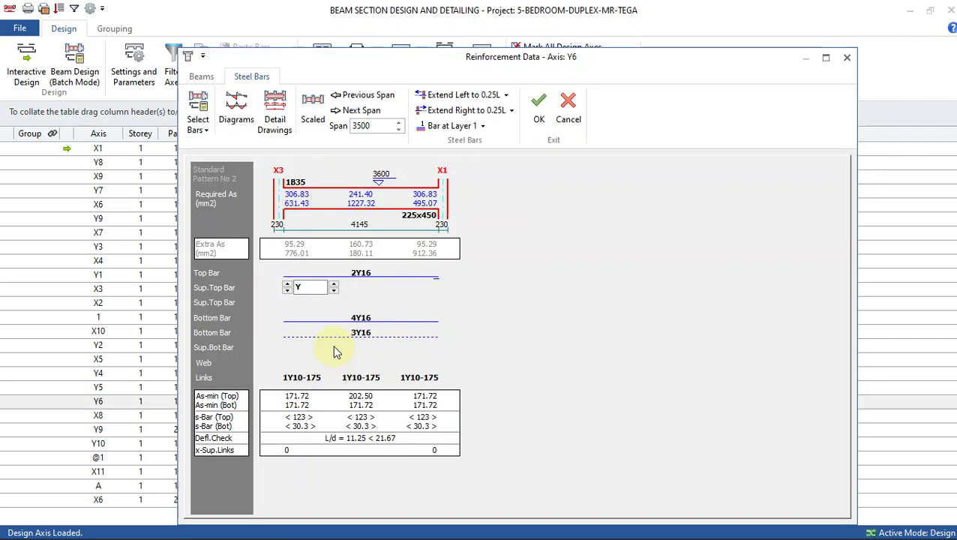
left_click(359, 273)
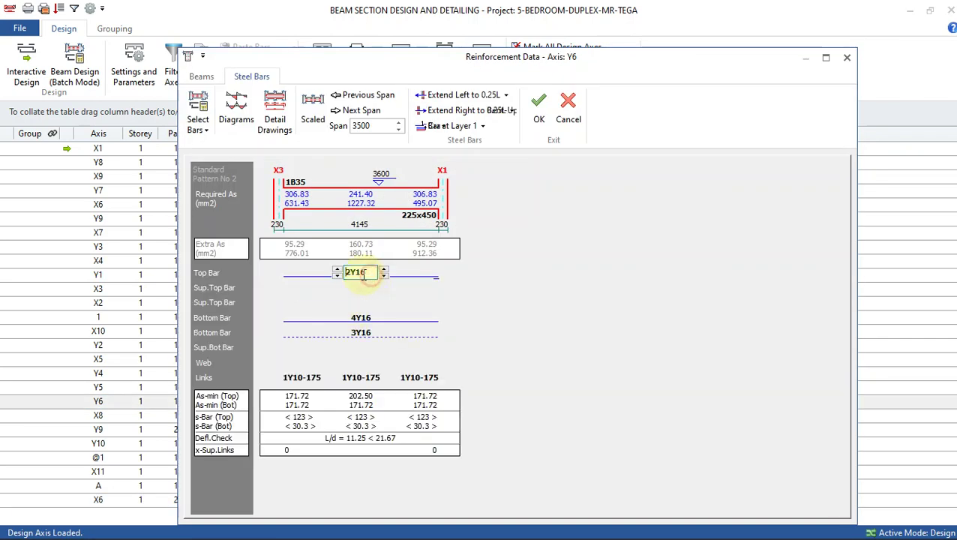
scroll(356, 272, "up", 1)
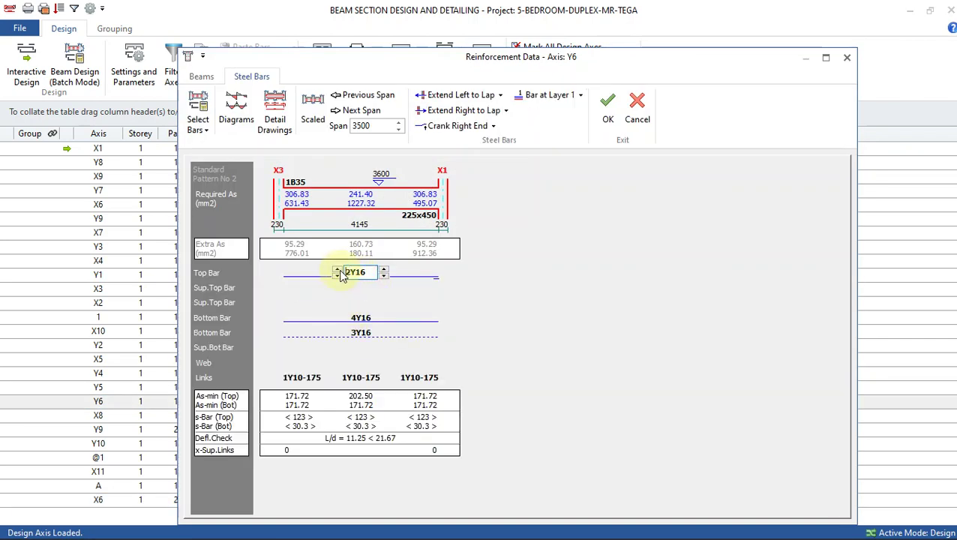
left_click(608, 109)
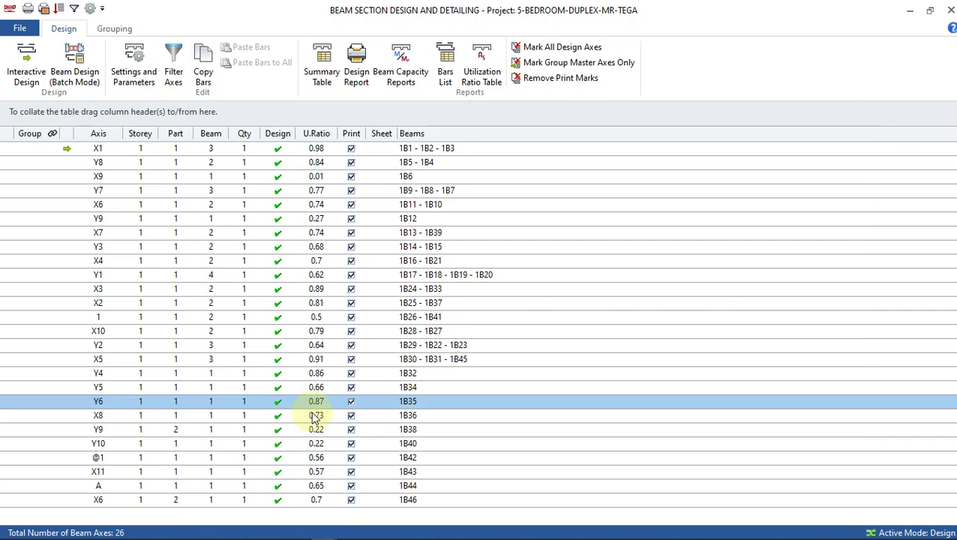
- Review the steel bars of beam 1B36 on axis X8 and accept them
left_click(310, 415)
double_click(313, 418)
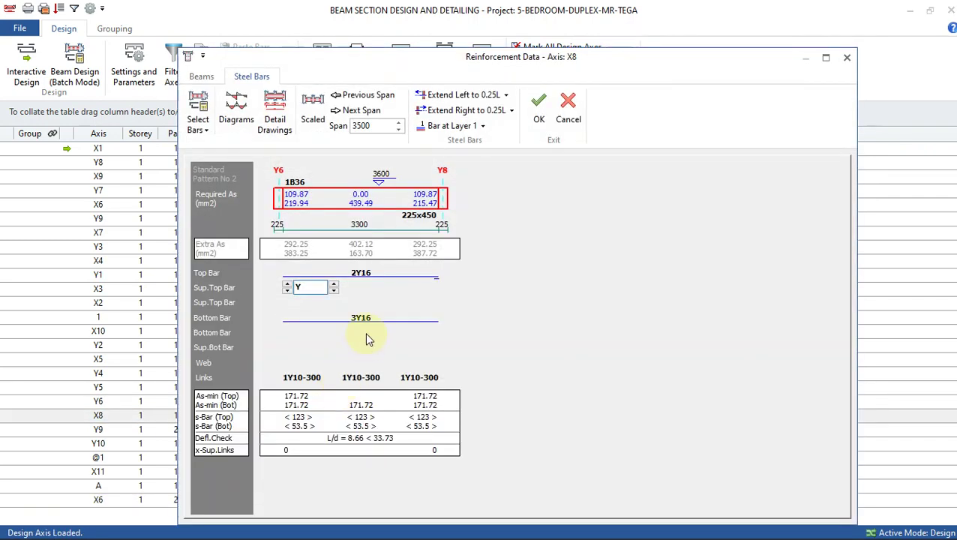
left_click(365, 334)
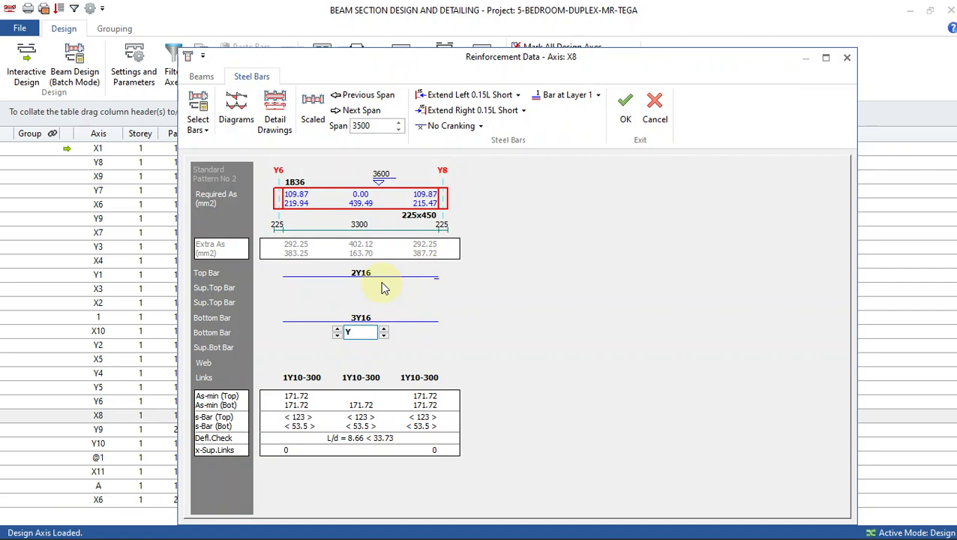
key("Return")
- Review and accept the reinforcement of axis Y9 part 2 for beam 1B38 and axis Y10 for beam 1B40
left_click(321, 430)
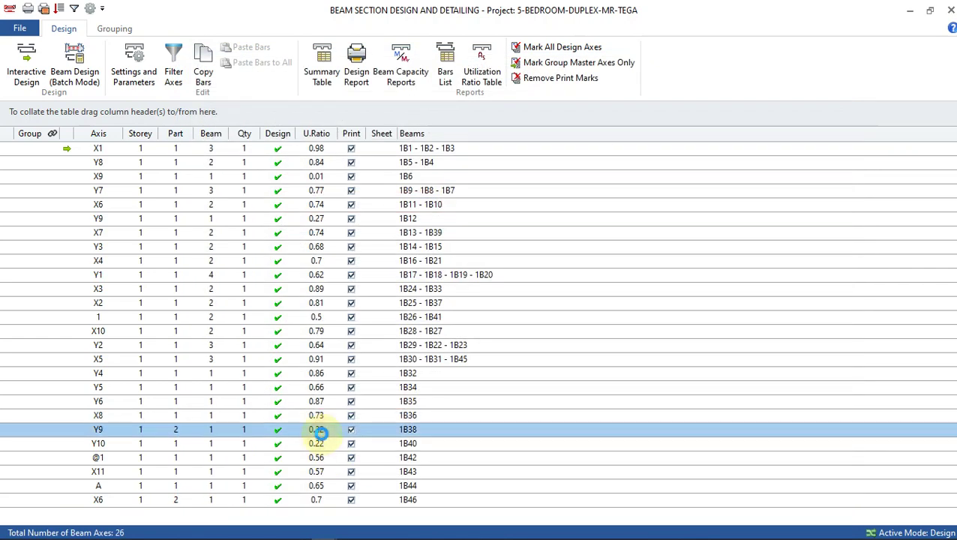
double_click(321, 430)
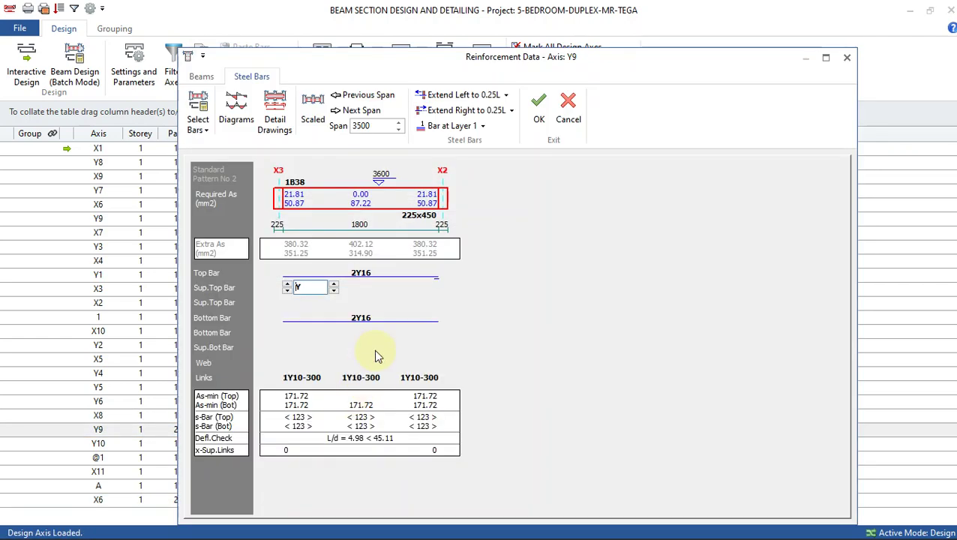
left_click(542, 118)
left_click(326, 445)
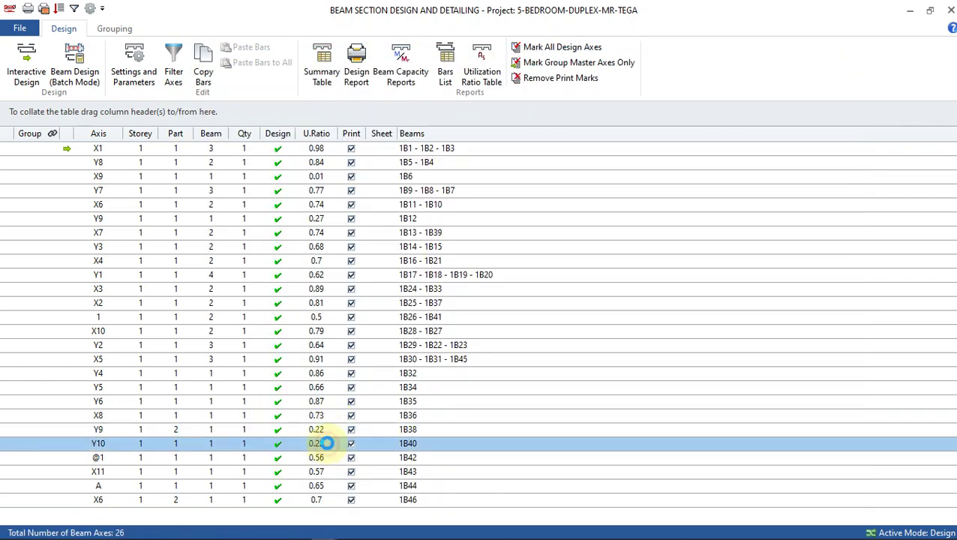
double_click(327, 443)
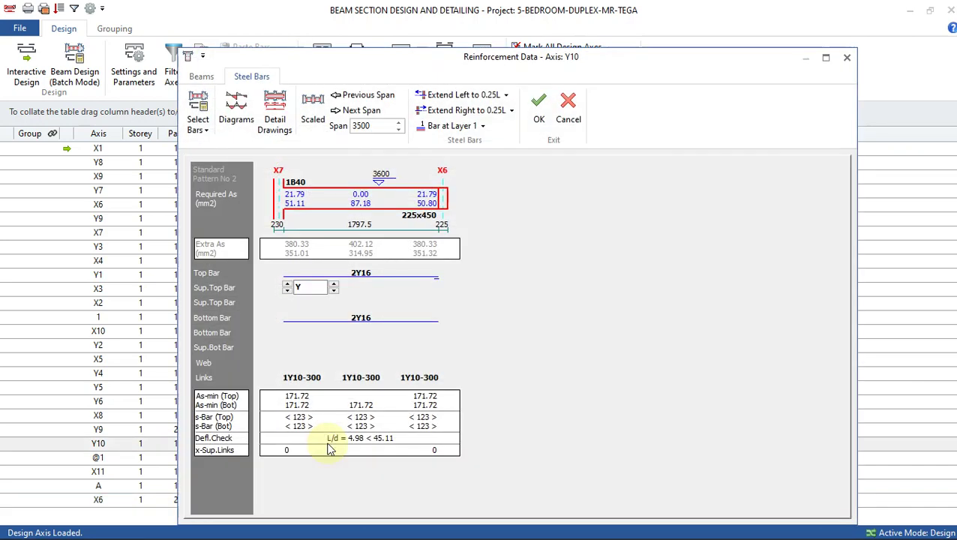
left_click(539, 114)
- Check the top and support top bars of beam 1B42 on axis @1 and accept the reinforcement
left_click(296, 459)
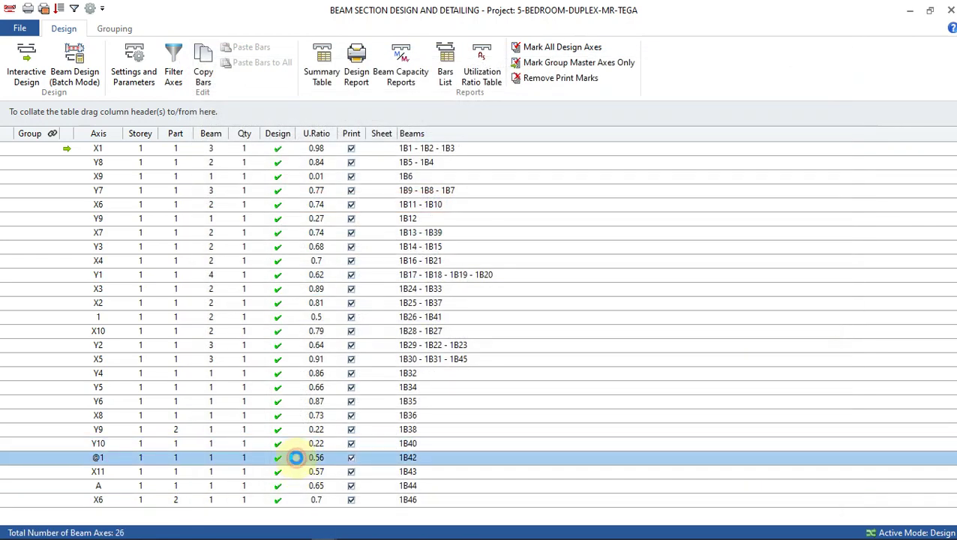
key("End")
double_click(297, 459)
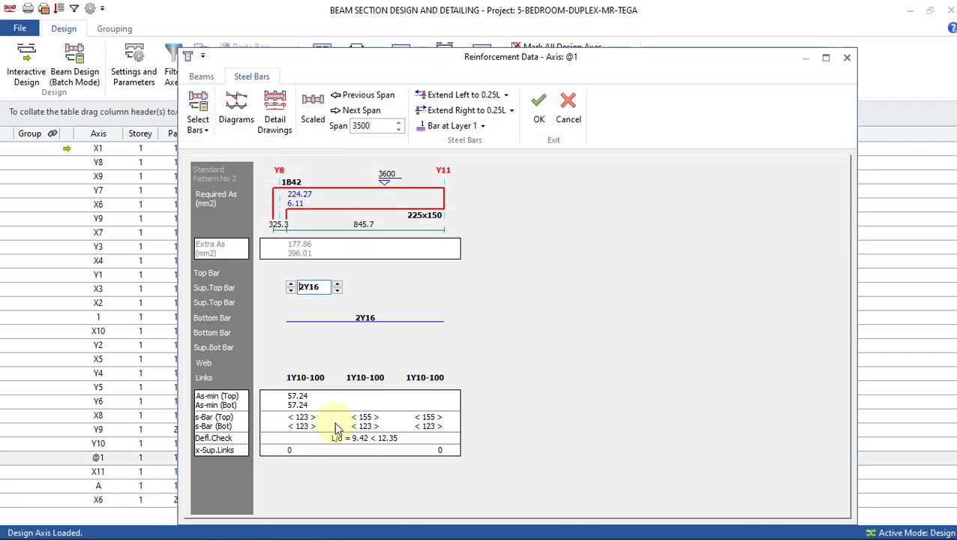
left_click(381, 280)
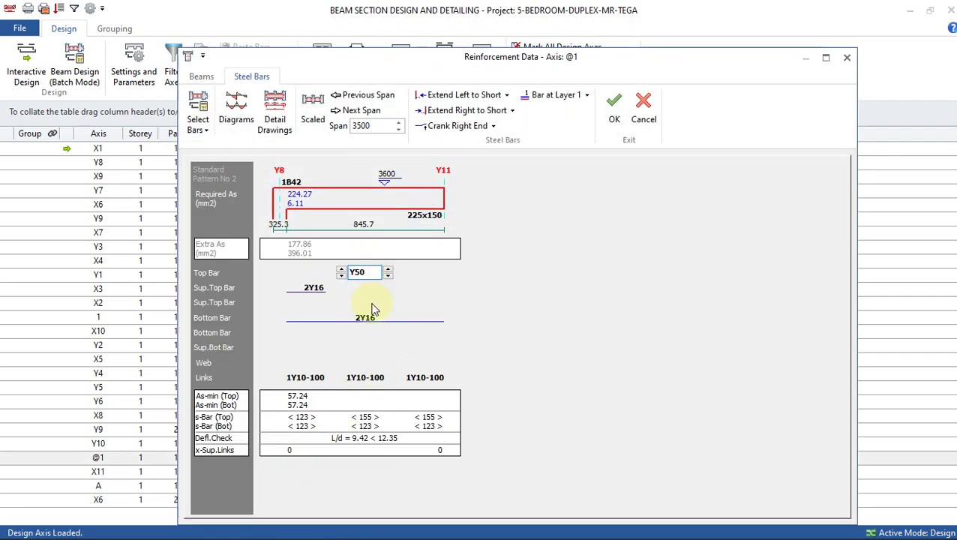
left_click(316, 289)
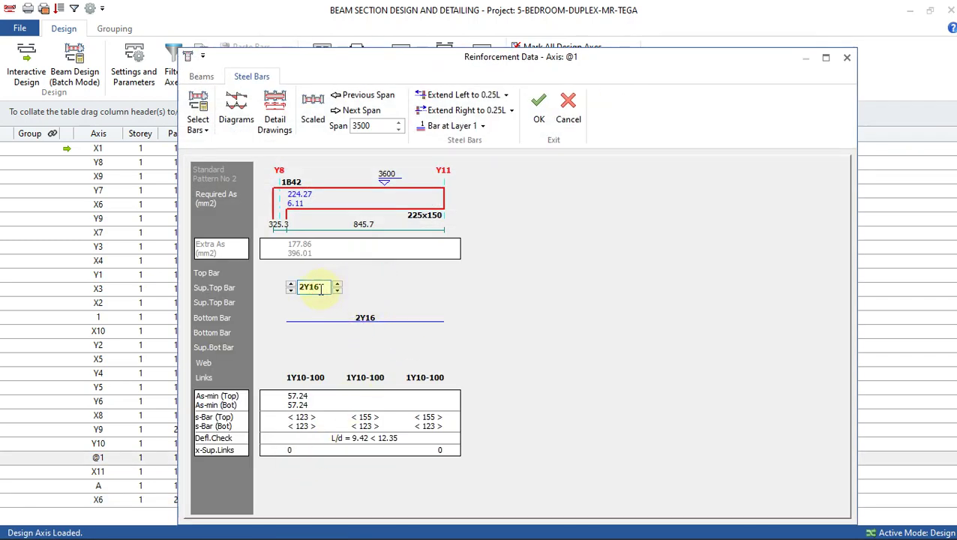
left_click(538, 105)
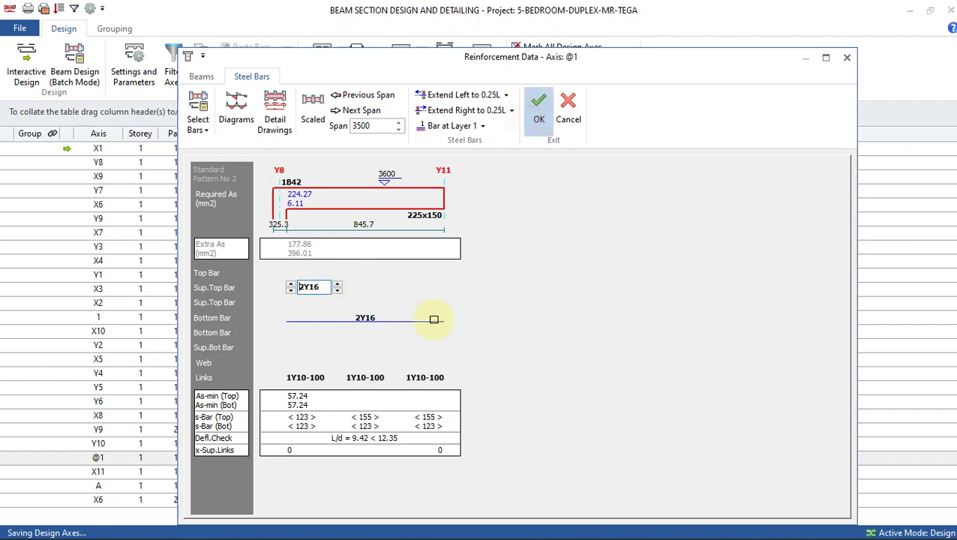
- Check the bottom bar of beam 1B43 on axis X11 and accept the reinforcement
left_click(290, 472)
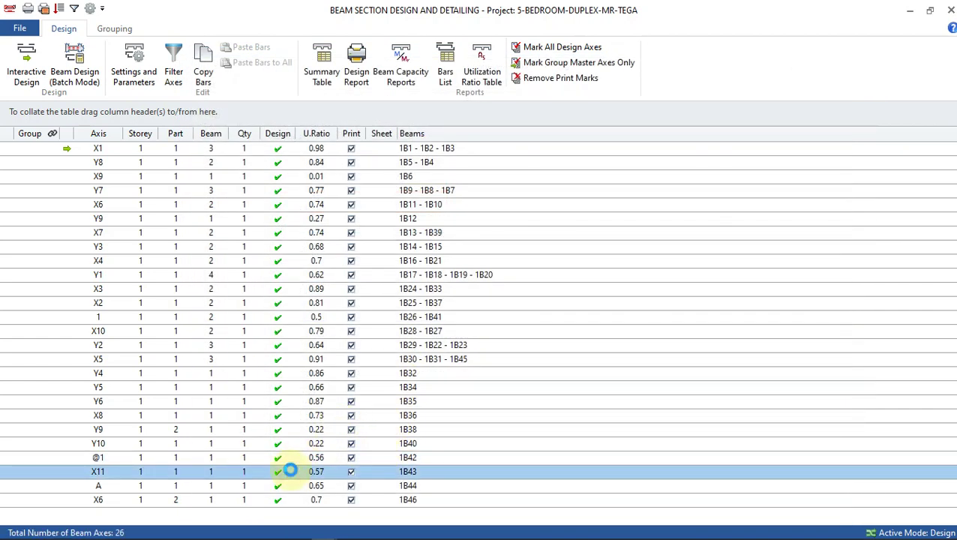
double_click(291, 471)
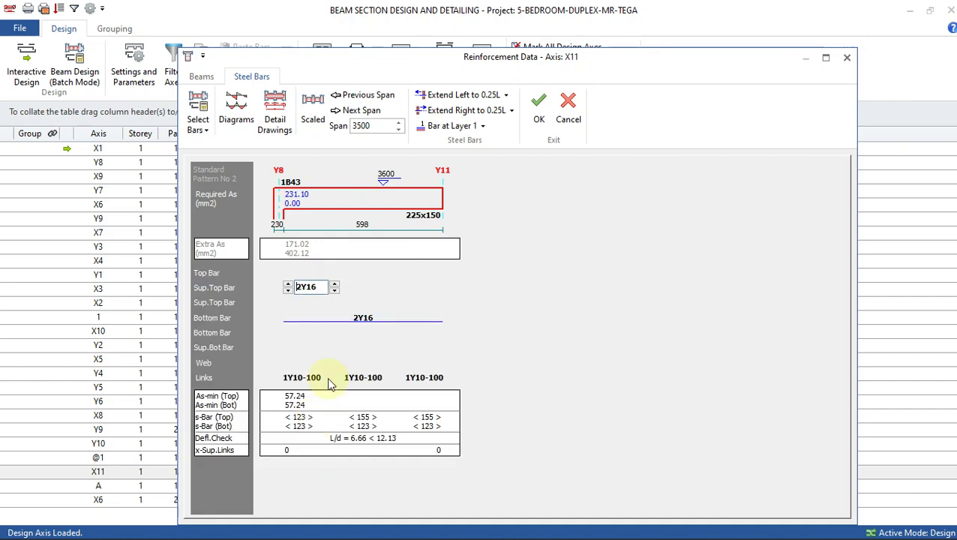
left_click(360, 319)
left_click(593, 120)
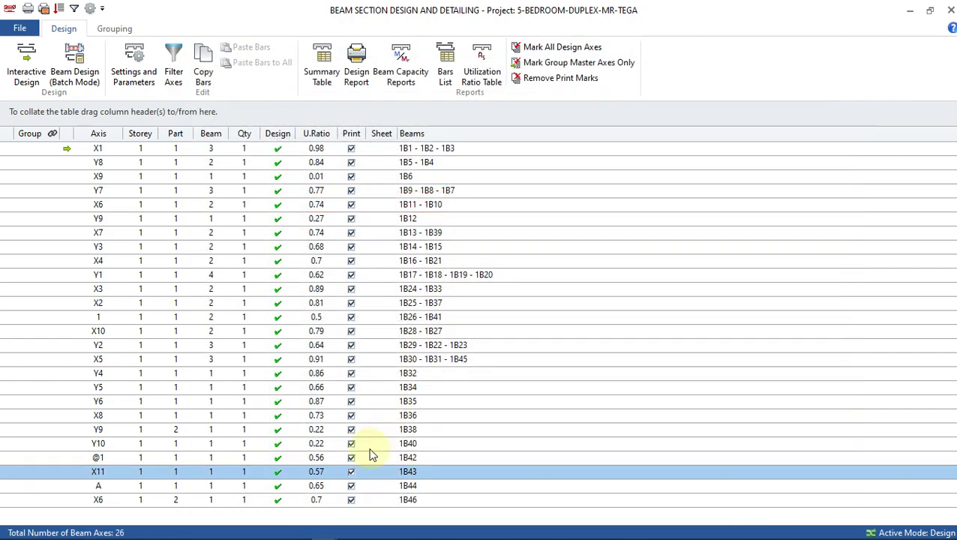
- Set the support top bar of beam 1B44 at its Y1 end on axis A to 2Y16 and accept the reinforcement
left_click(315, 486)
double_click(315, 486)
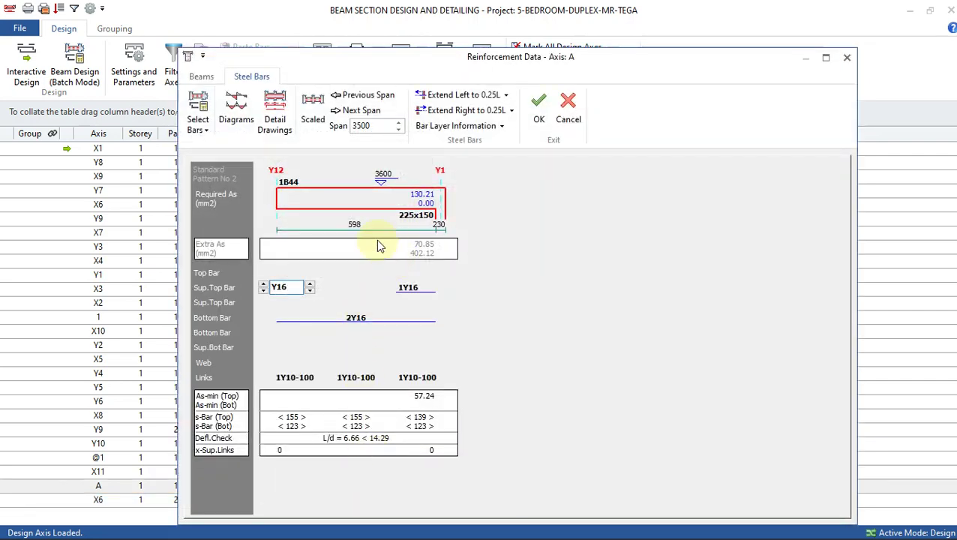
left_click(384, 293)
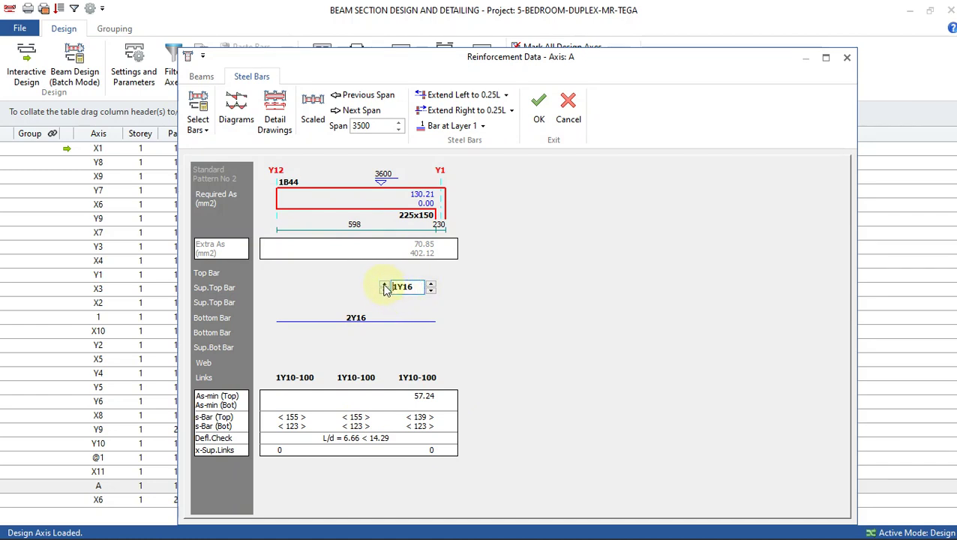
left_click(384, 285)
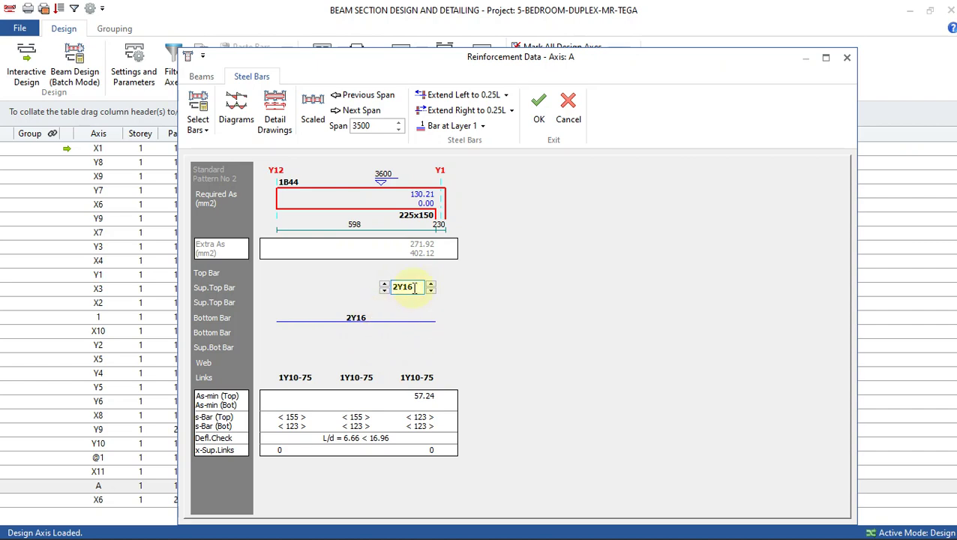
left_click(539, 105)
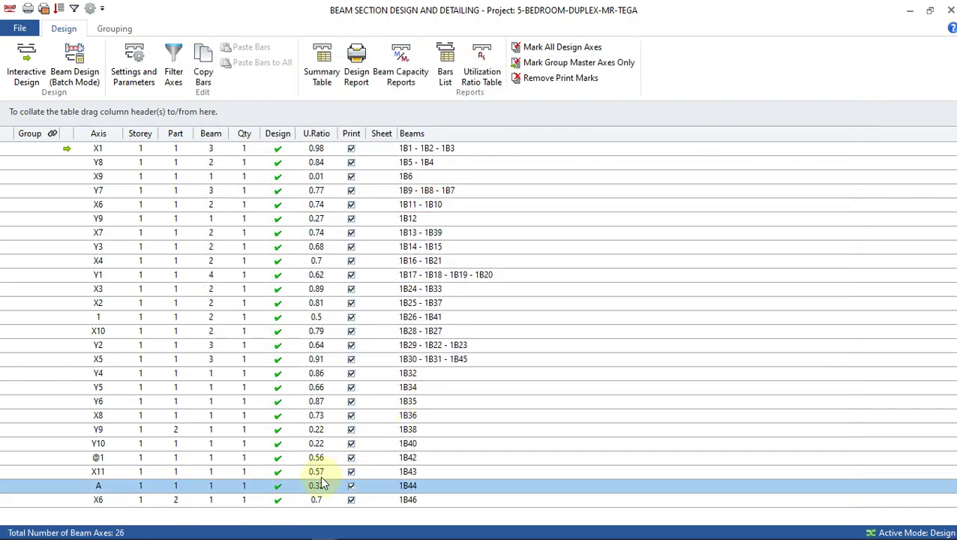
- Set beam 1B46's support top bar at its Y3 end on axis X6 to 2Y16, accept it, and close the beam design window
double_click(316, 501)
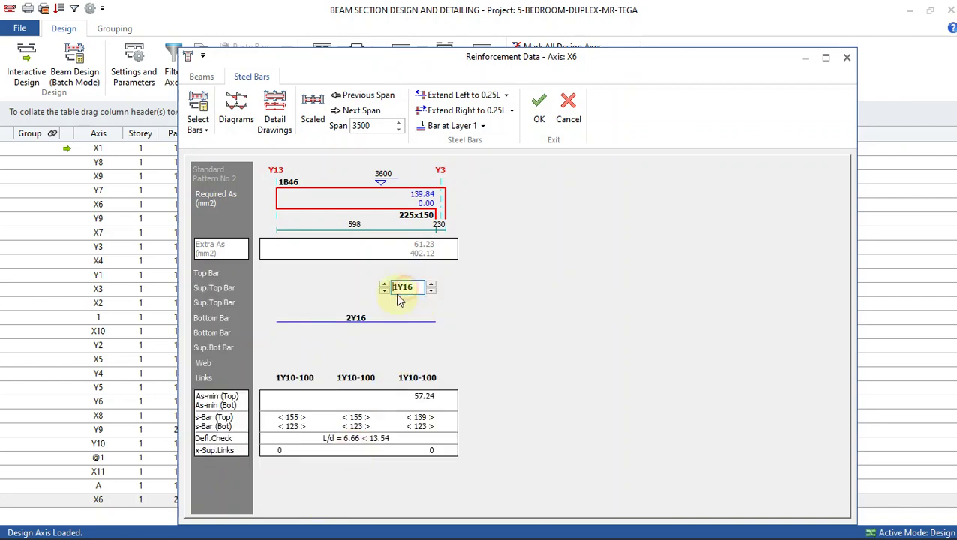
left_click(384, 285)
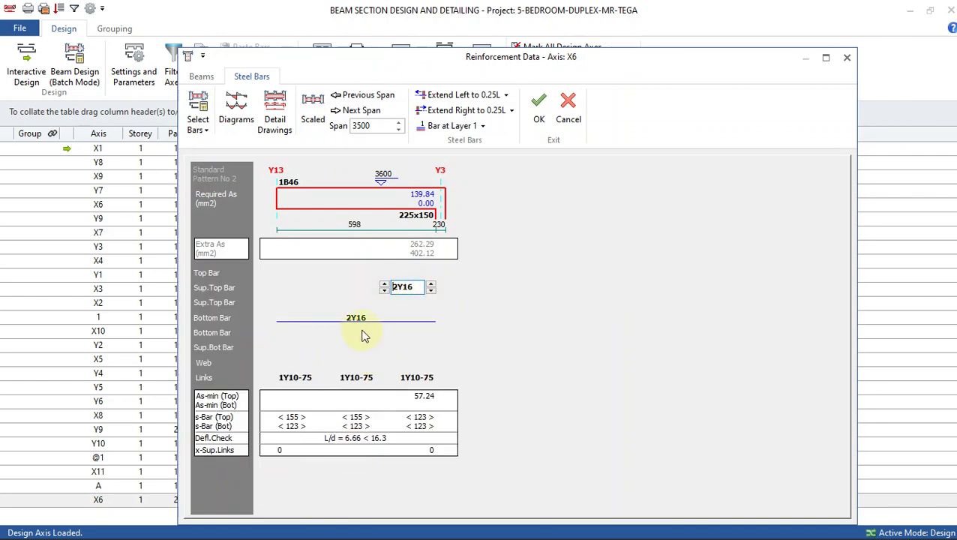
left_click(537, 112)
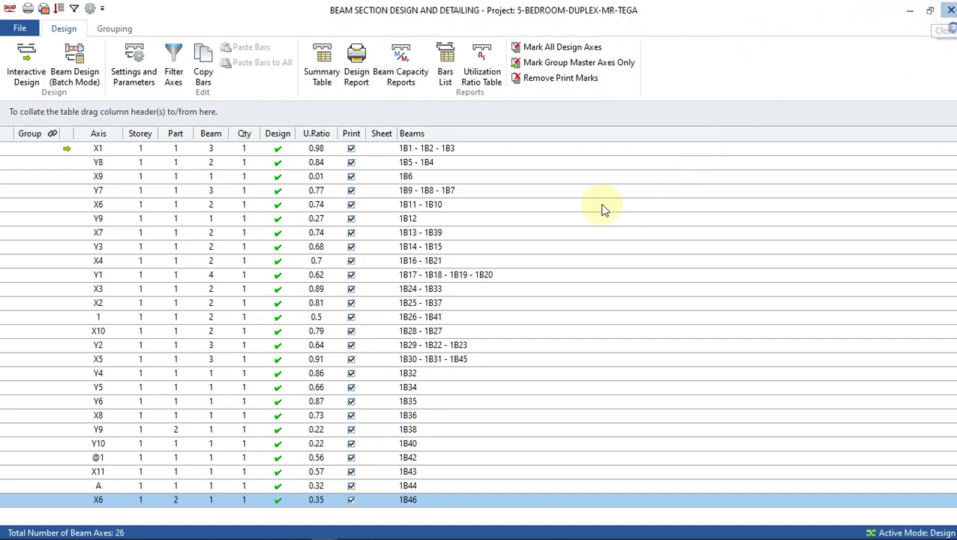
key("Escape")
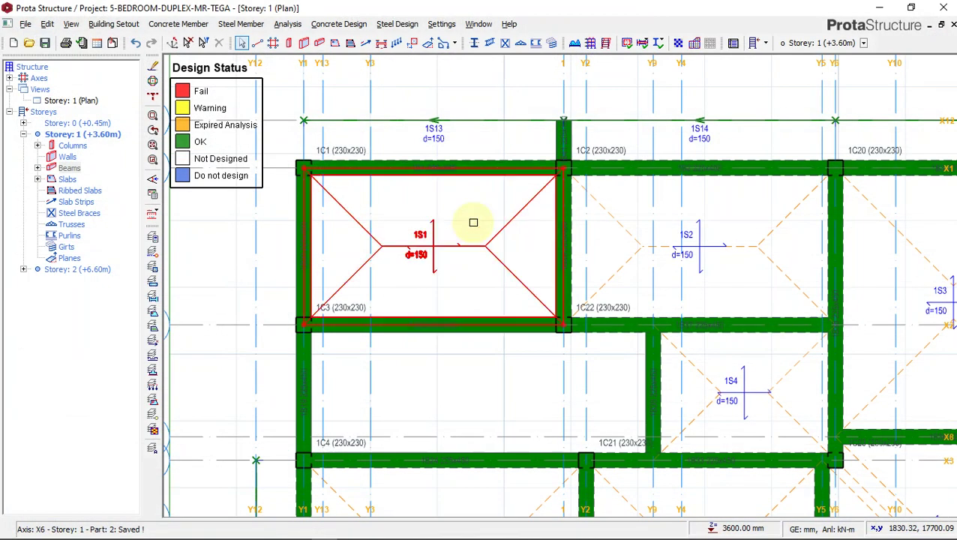
- Make Storey 2 the active storey and open the beam reinforcement design for that storey only
scroll(405, 204, "down", 2)
scroll(421, 183, "down", 2)
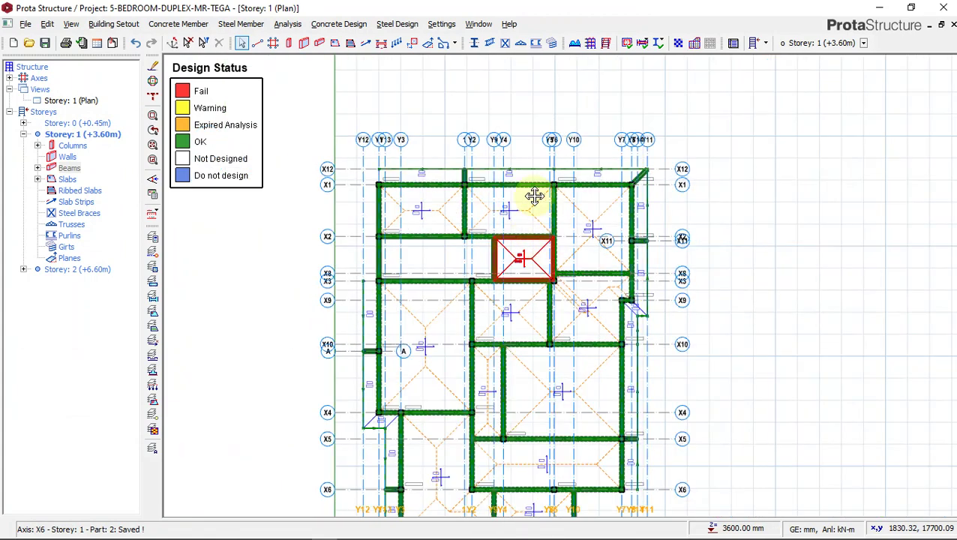
middle_click_drag(534, 199, 519, 171)
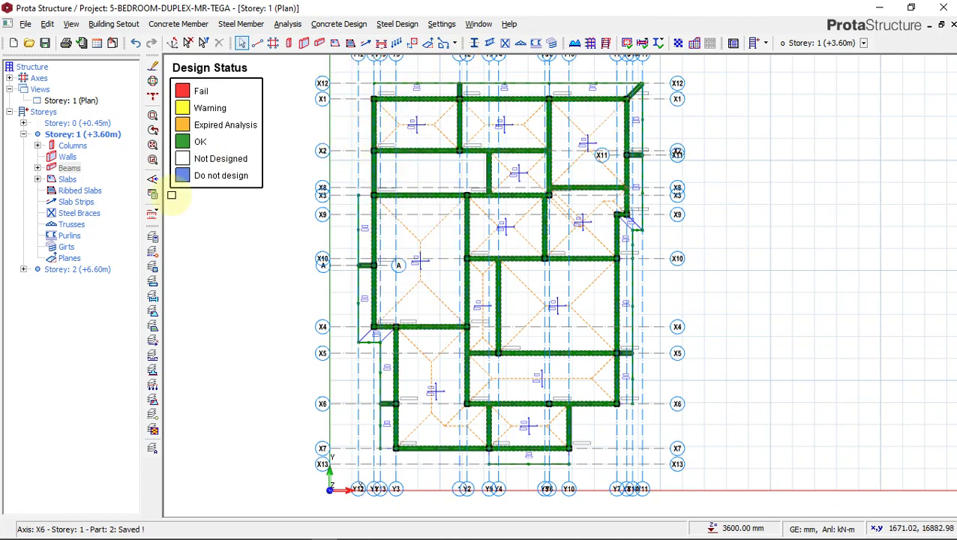
double_click(68, 272)
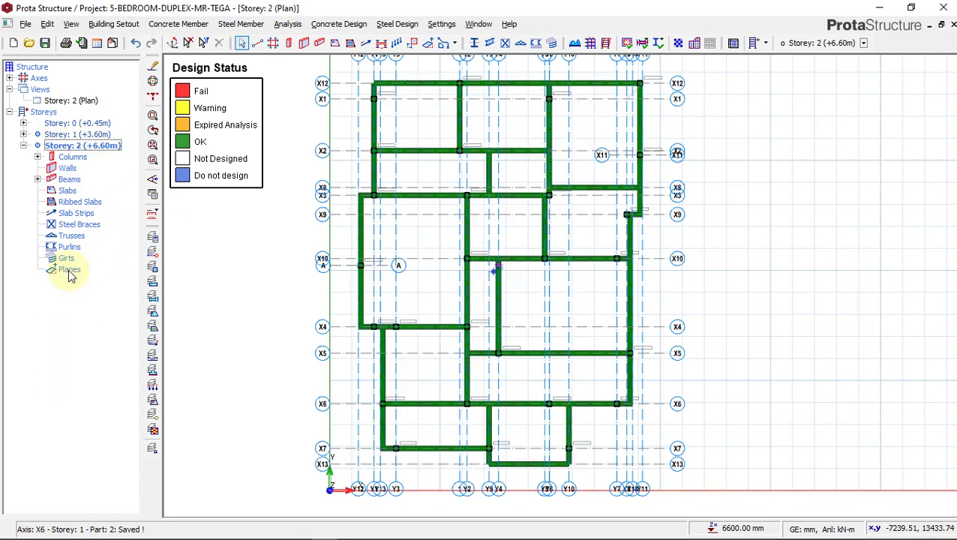
left_click(69, 180)
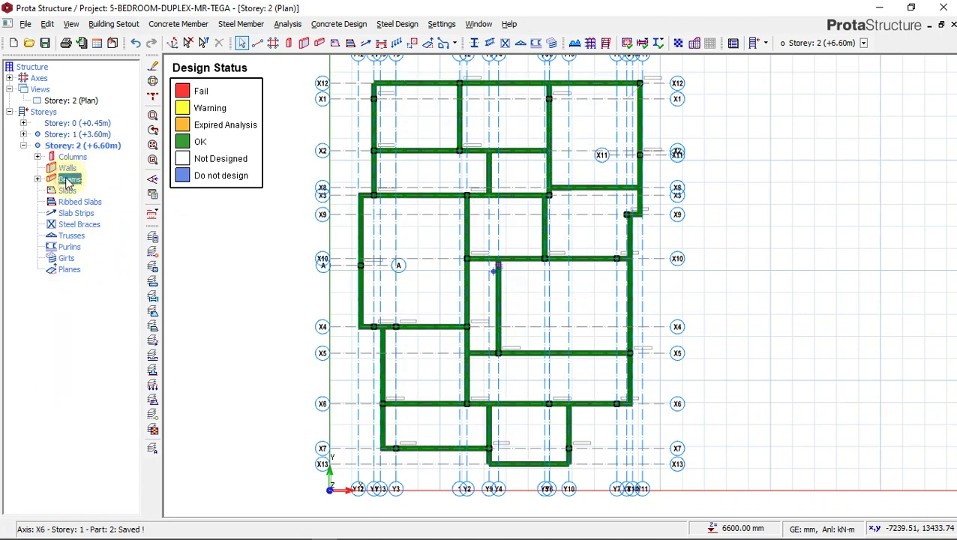
right_click(68, 181)
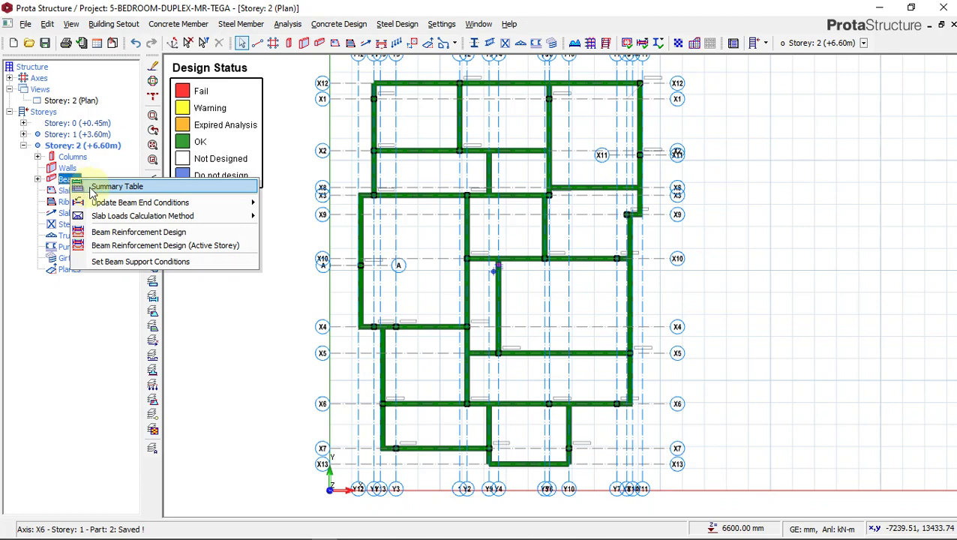
left_click(142, 246)
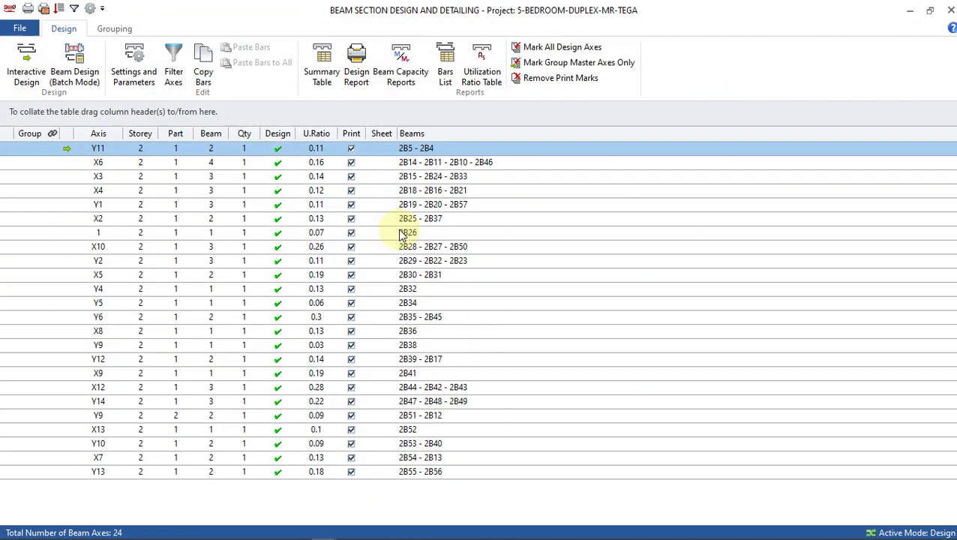
- Check the steel bars of the Storey 2 beams on axes Y11 and X6 across all spans, accepting each axis
left_click(292, 151)
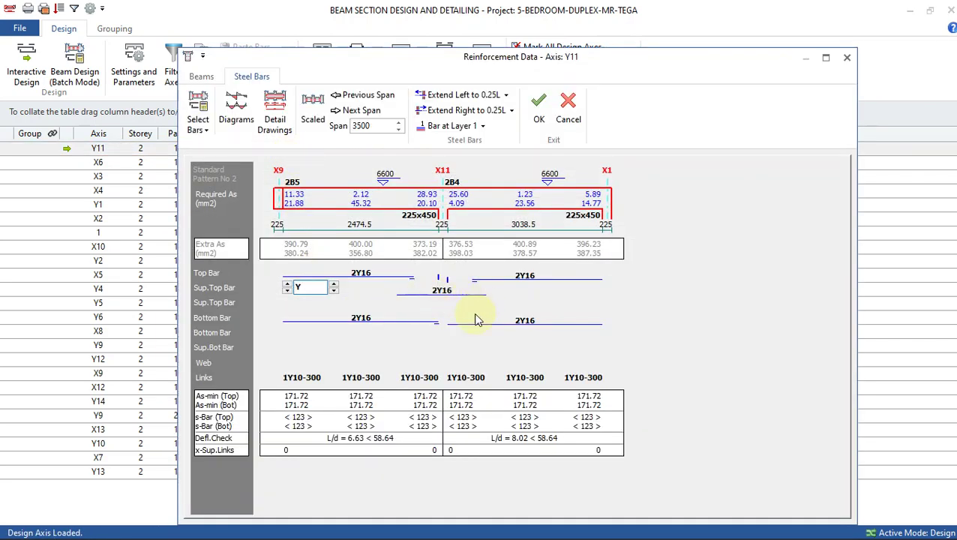
left_click(536, 114)
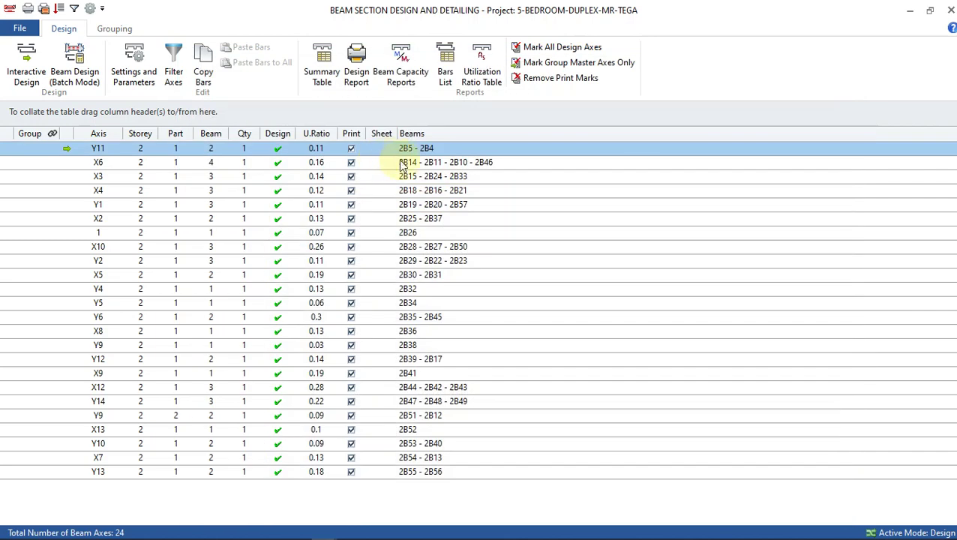
left_click(404, 161)
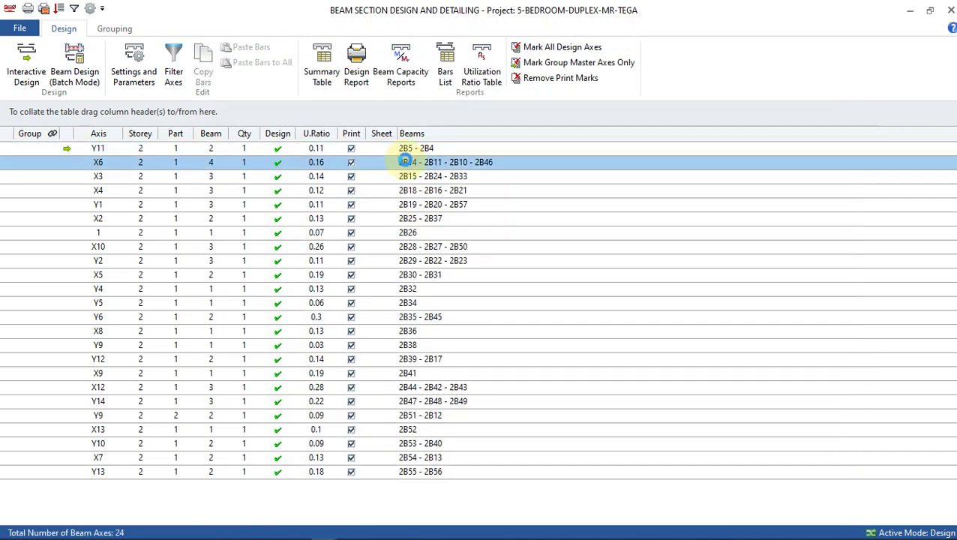
double_click(404, 161)
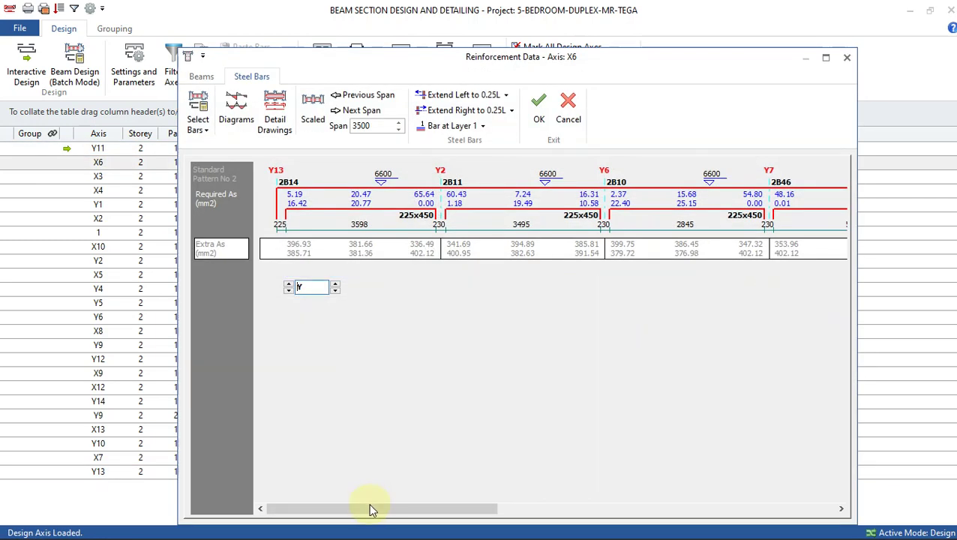
left_click_drag(369, 509, 708, 509)
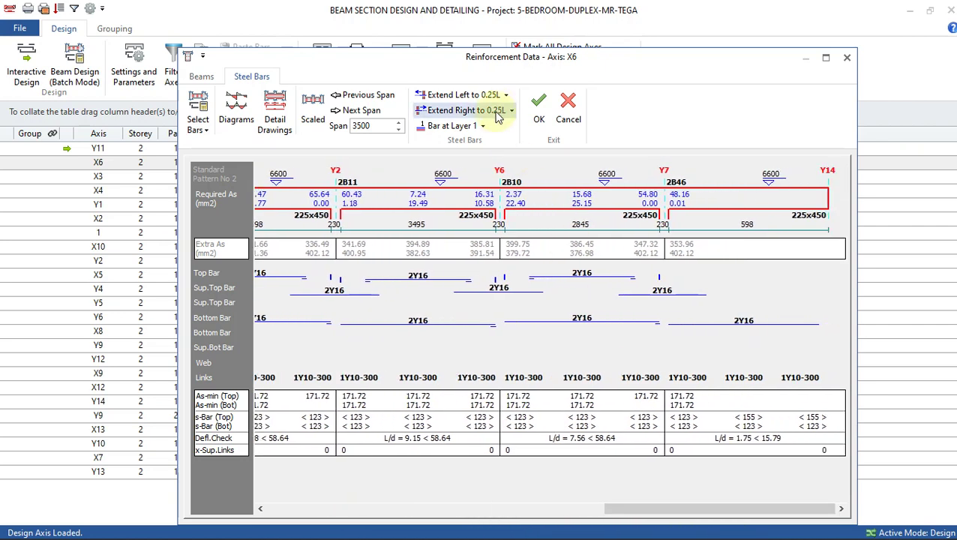
left_click(535, 120)
left_click(264, 166)
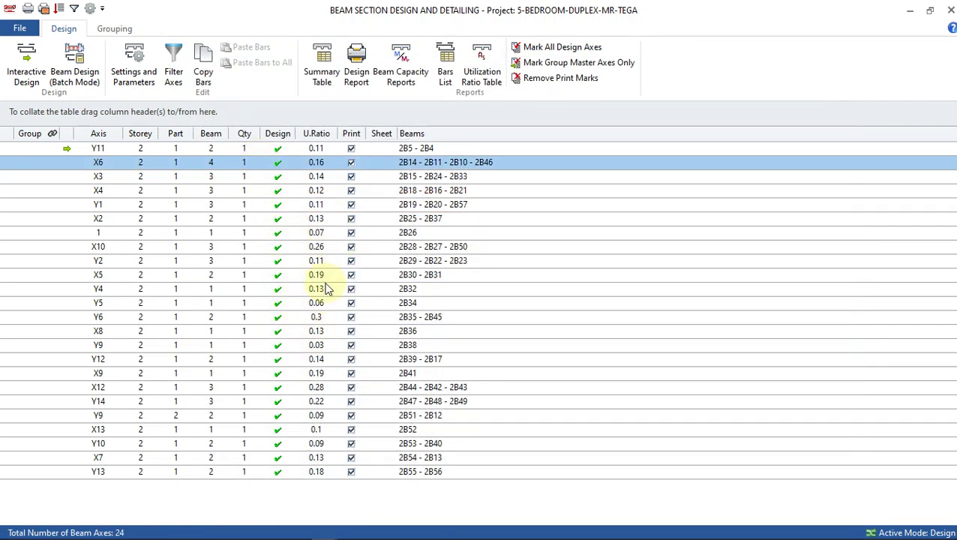
- Check the top and bottom bars of beam 2B52 on axis X13 and accept the reinforcement
left_click(334, 415)
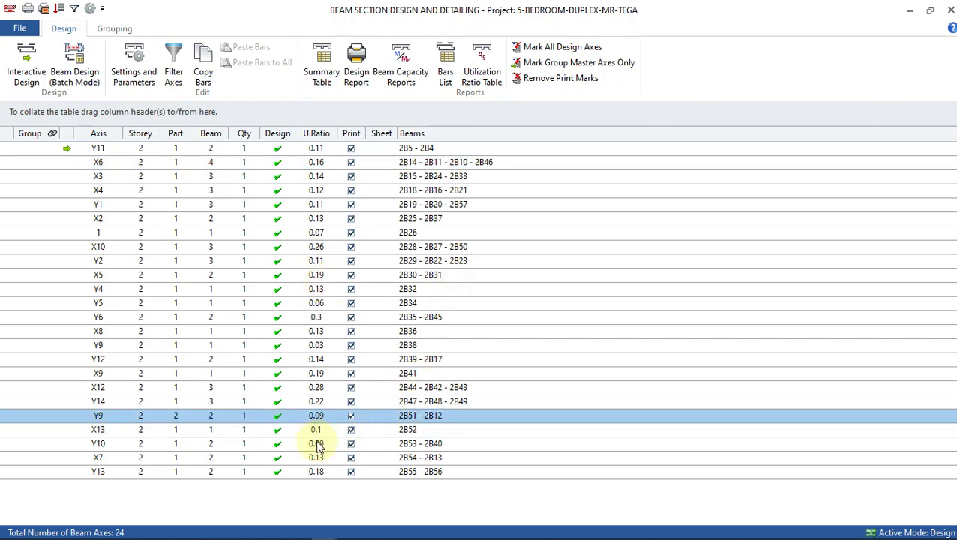
left_click(317, 431)
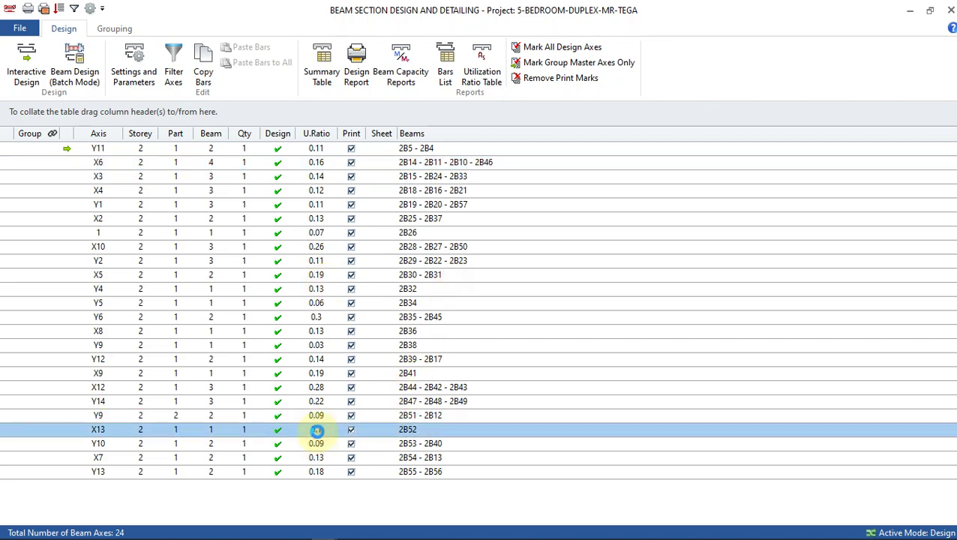
double_click(317, 431)
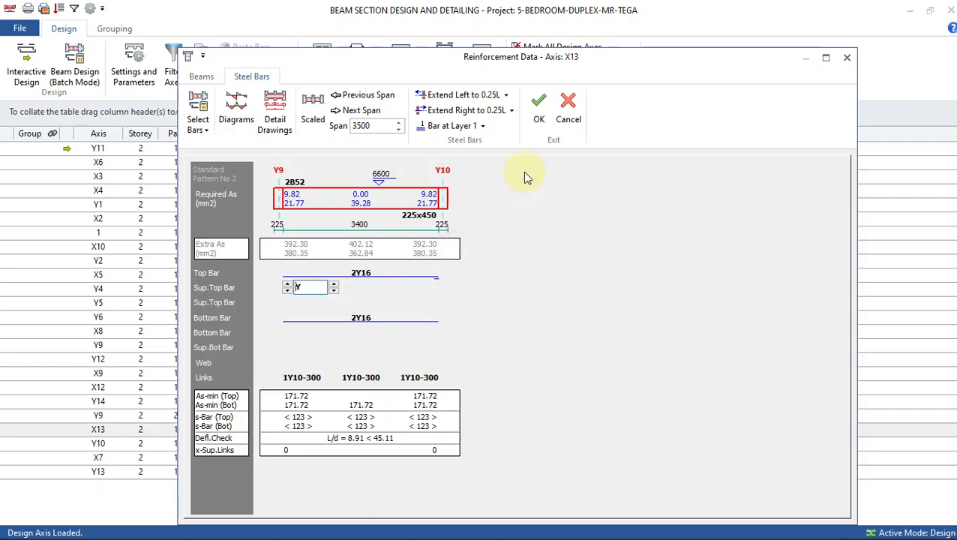
left_click(537, 106)
- Check the bars of beams 2B53 and 2B40 on axis Y10 and accept the reinforcement
left_click(305, 447)
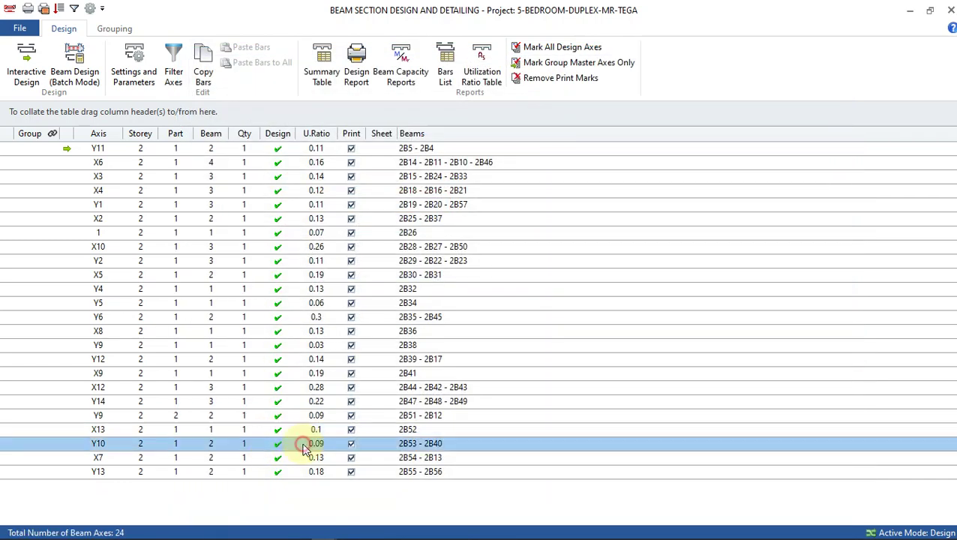
double_click(302, 444)
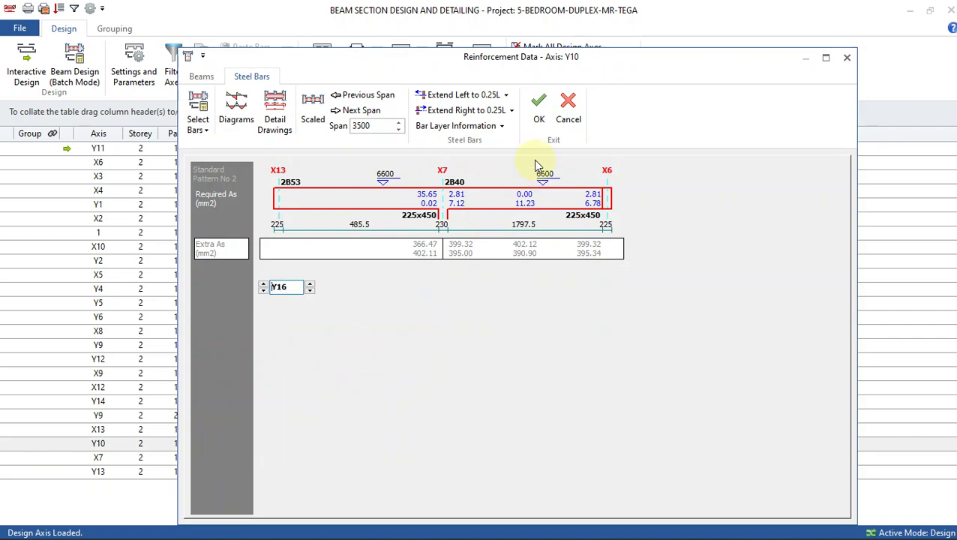
left_click(539, 105)
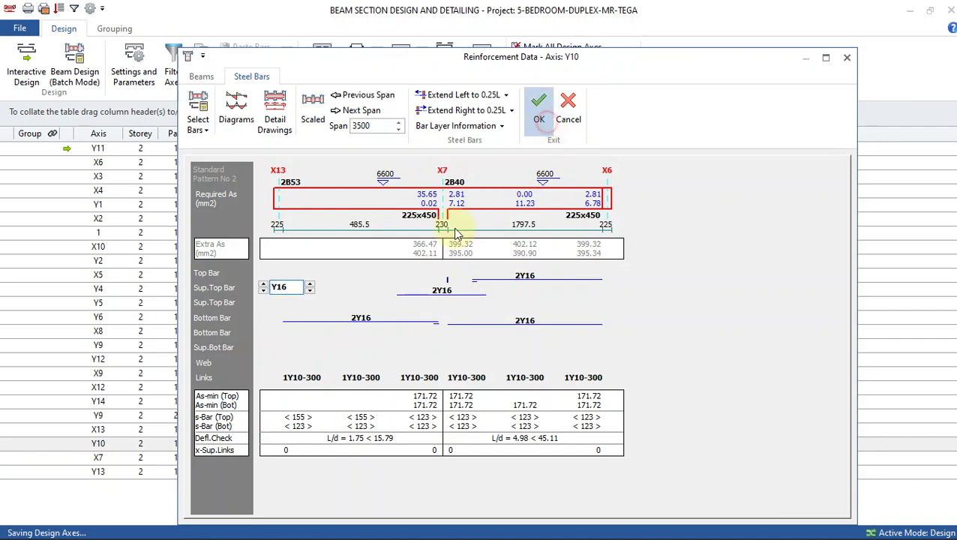
- Check the bars of beams 2B54 and 2B13 on axis X7 and accept the reinforcement
left_click(317, 457)
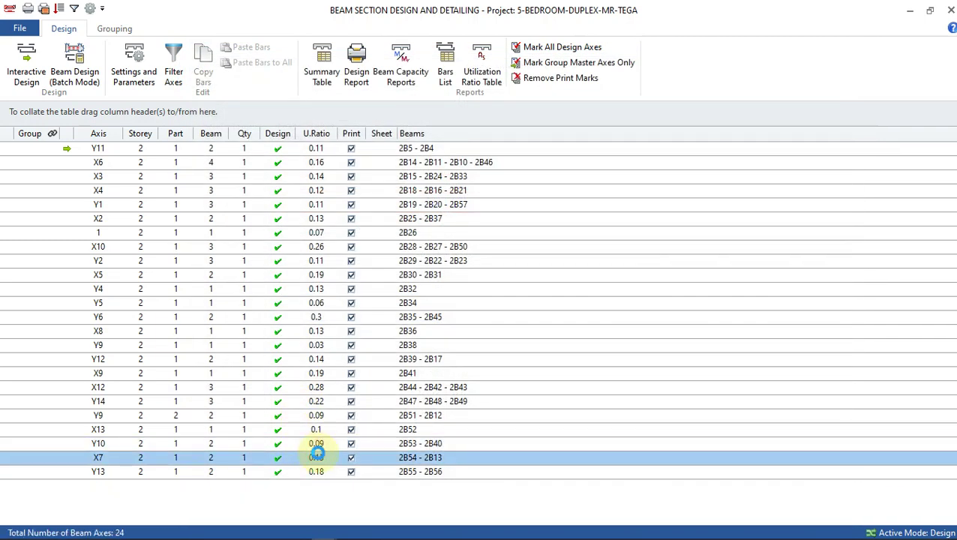
double_click(319, 452)
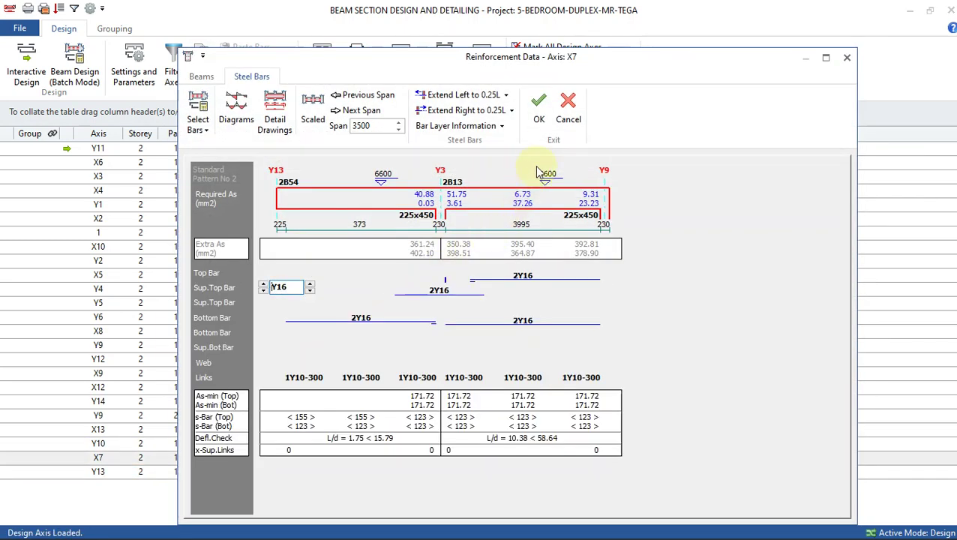
left_click(540, 122)
- Check and accept the reinforcement of beams 2B55 and 2B56 on axis Y13, and close the beam design window
left_click(327, 472)
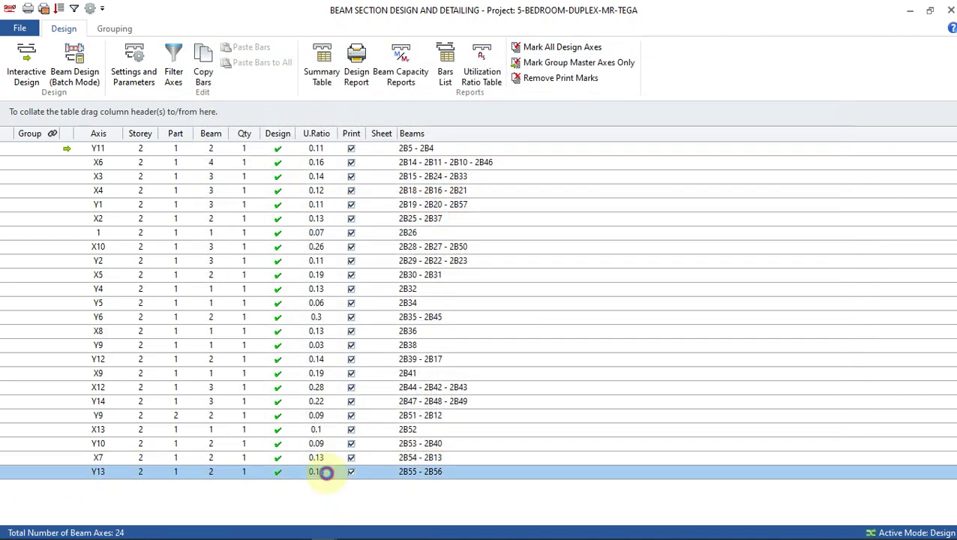
double_click(325, 470)
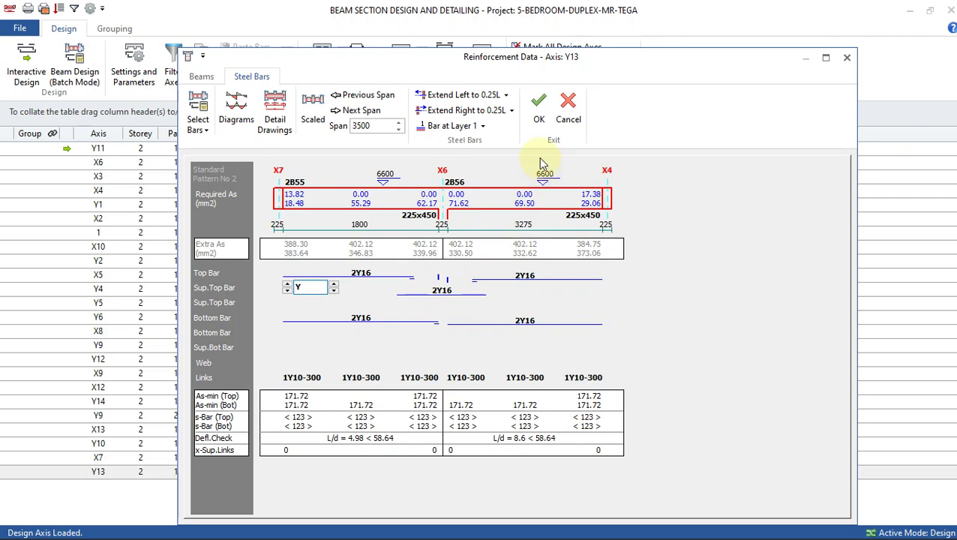
left_click(541, 122)
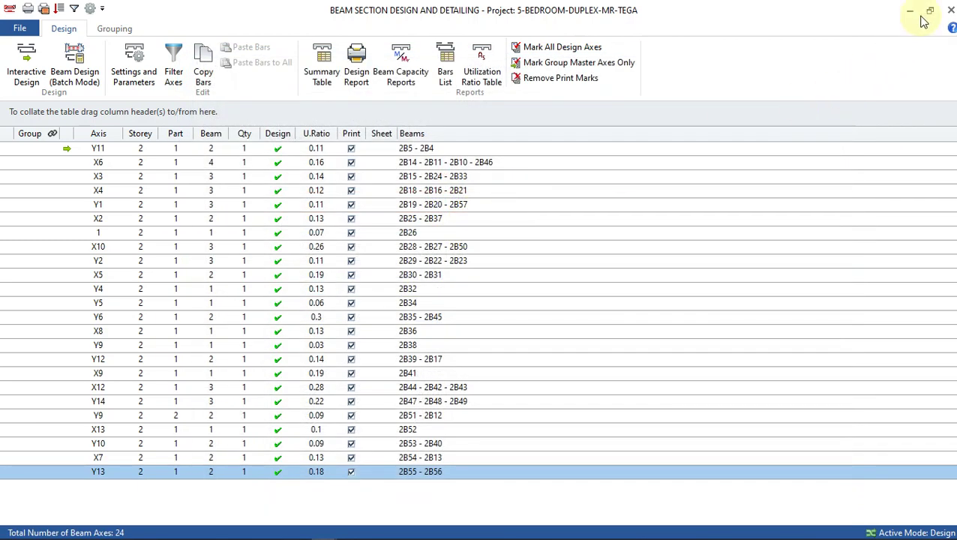
left_click(948, 9)
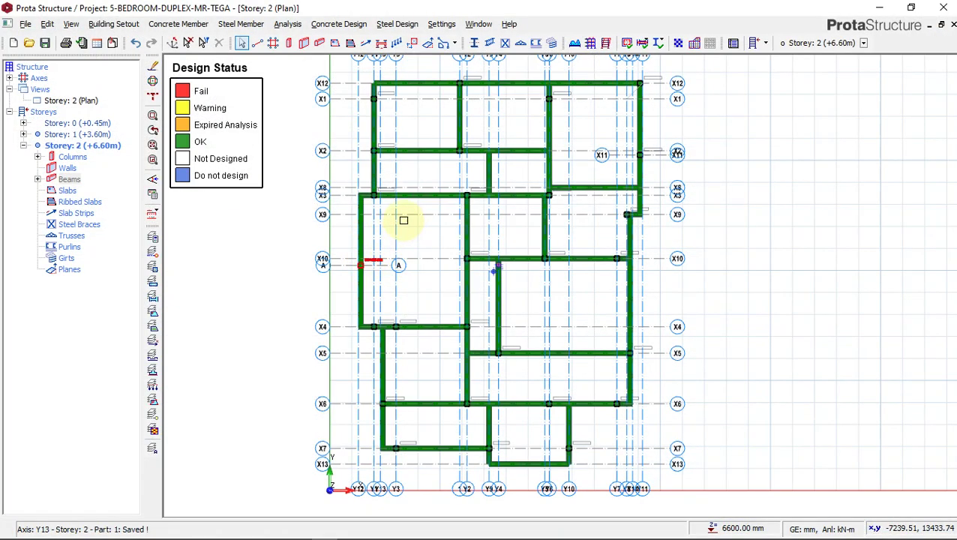
- Open the Column Section Design list for the model's columns
scroll(390, 89, "up", 2)
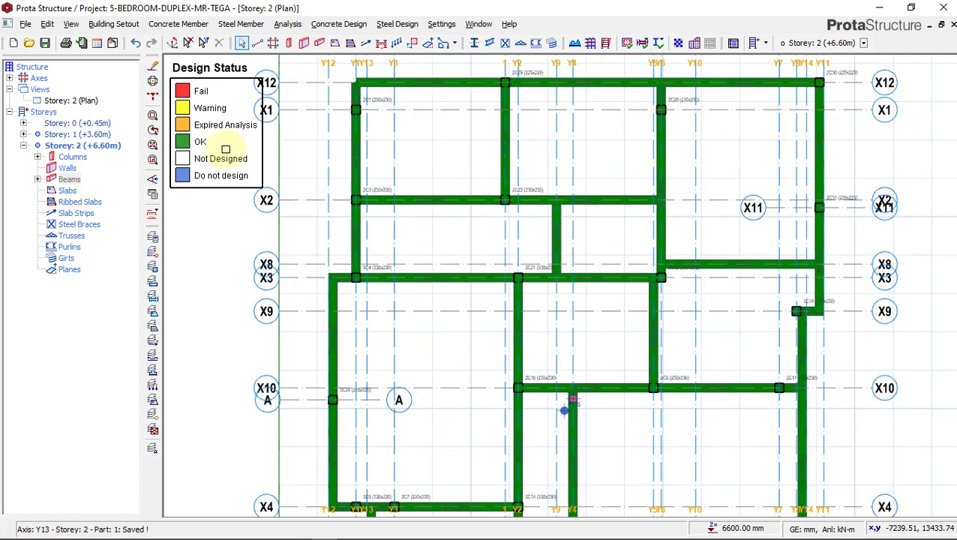
left_click(68, 157)
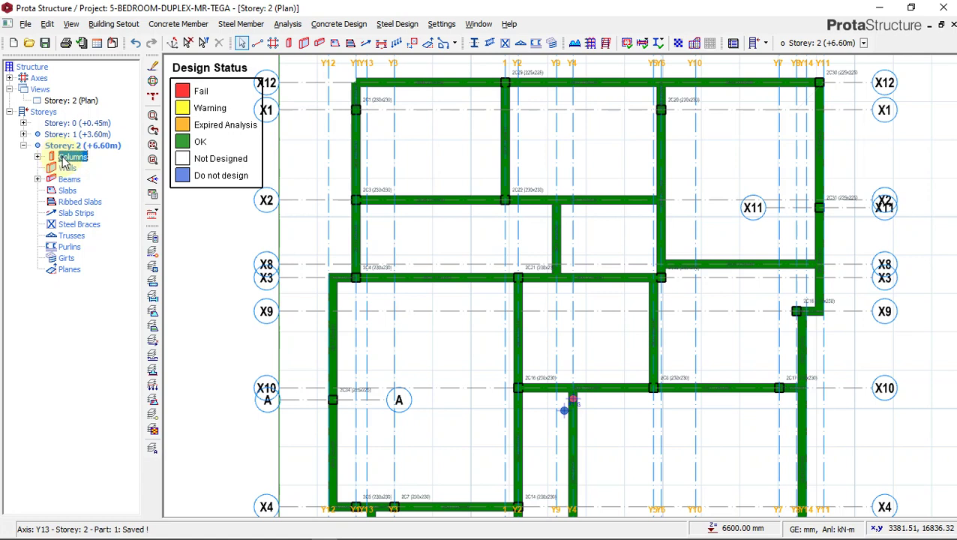
right_click(63, 159)
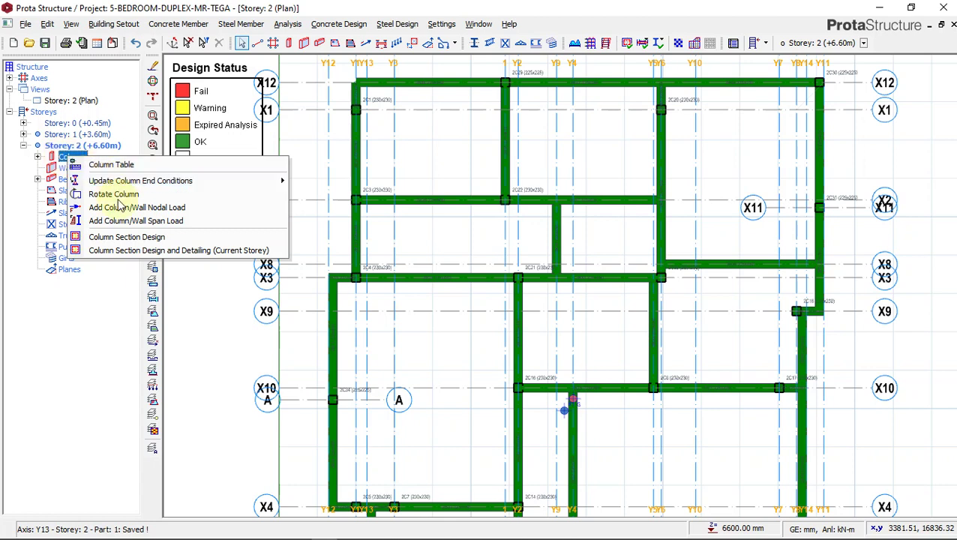
left_click(129, 238)
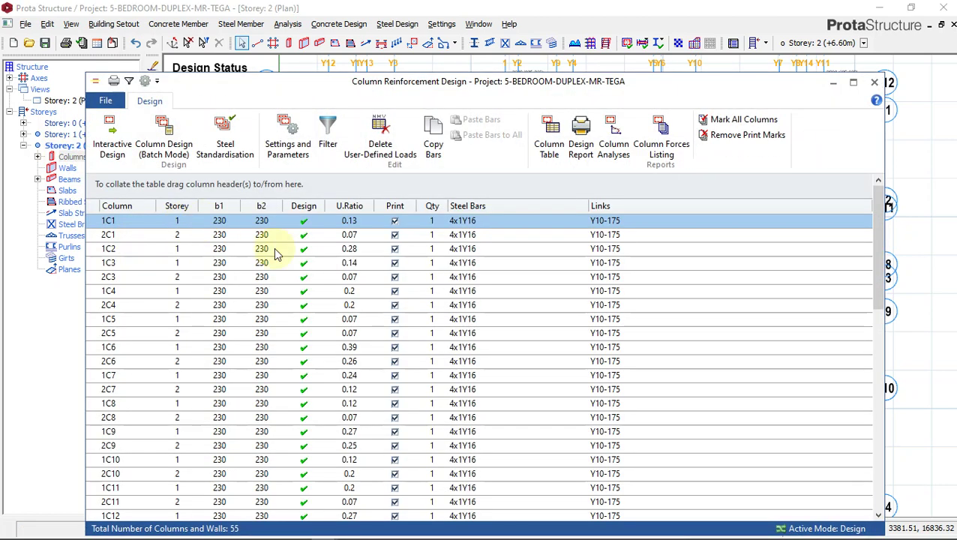
- Examine the reinforcement design of column 1C1 and leave it without making changes
left_click(260, 221)
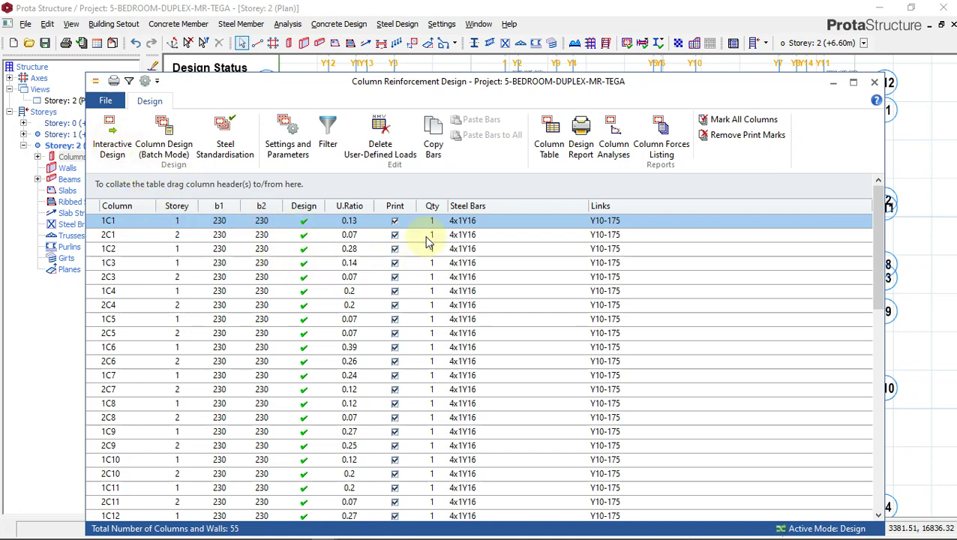
double_click(466, 219)
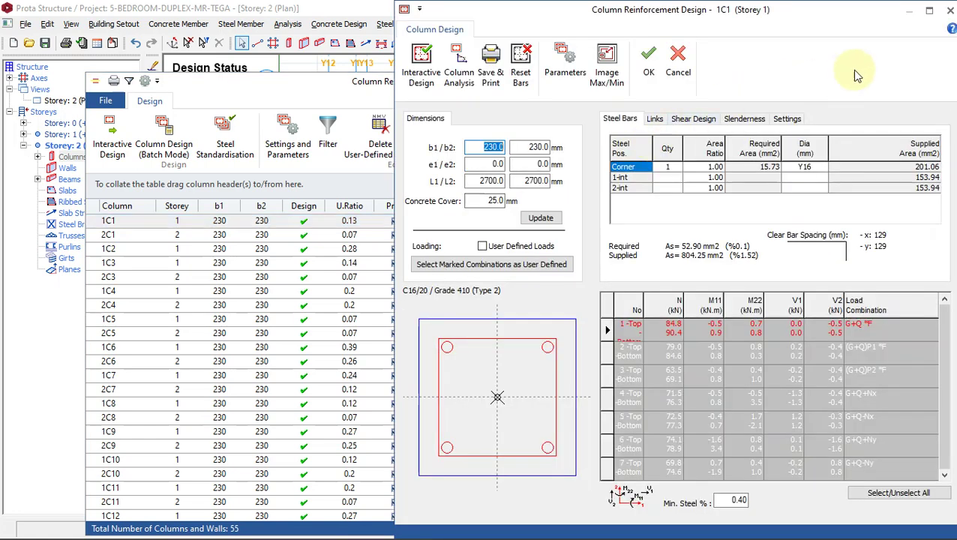
key("Escape")
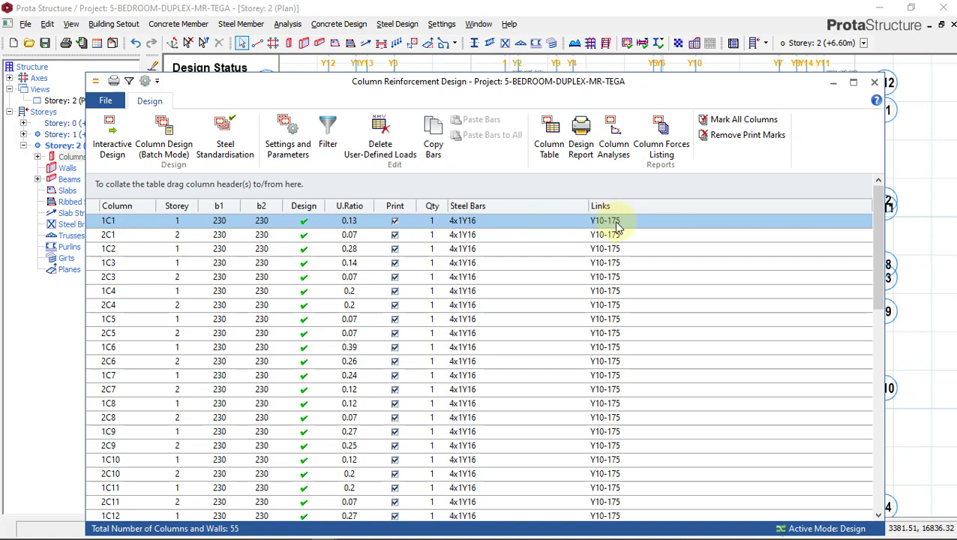
- Look through the column list's design status, steel bars and links, and close the column design window
left_click(881, 213)
left_click_drag(882, 214, 867, 88)
left_click(875, 82)
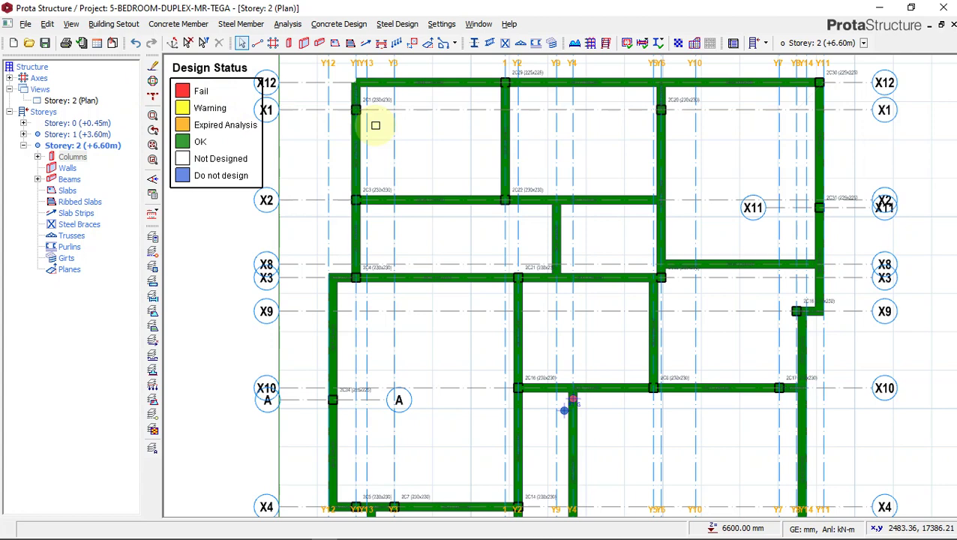
scroll(396, 160, "down", 2)
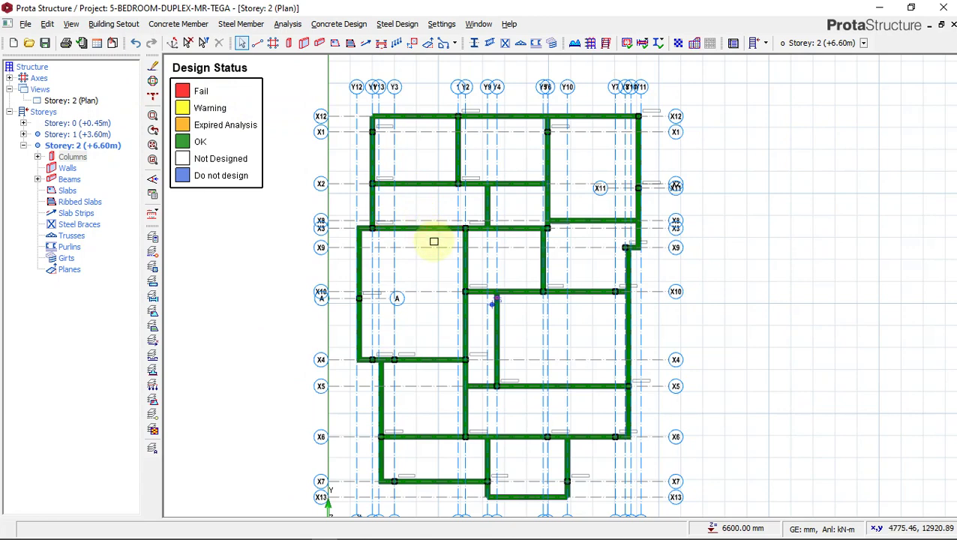
scroll(434, 241, "up", 2)
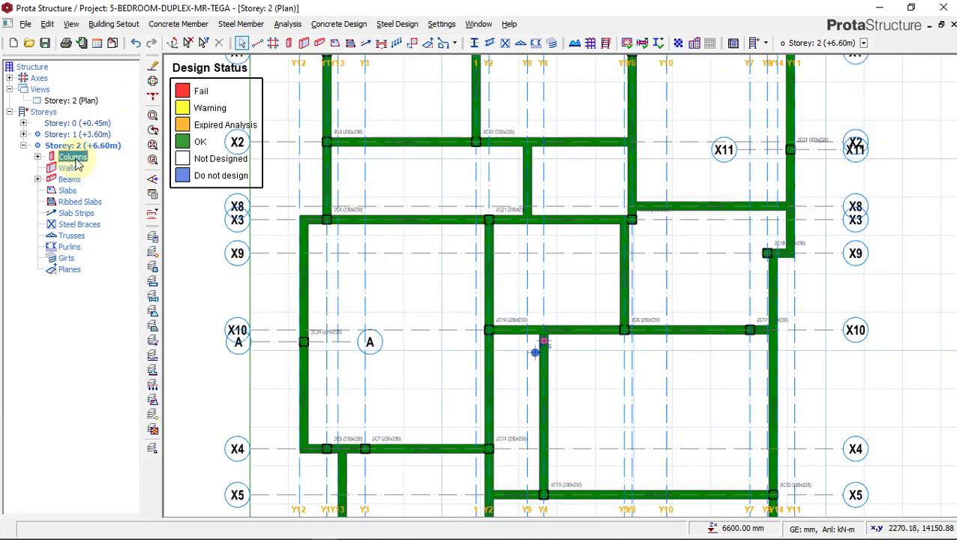